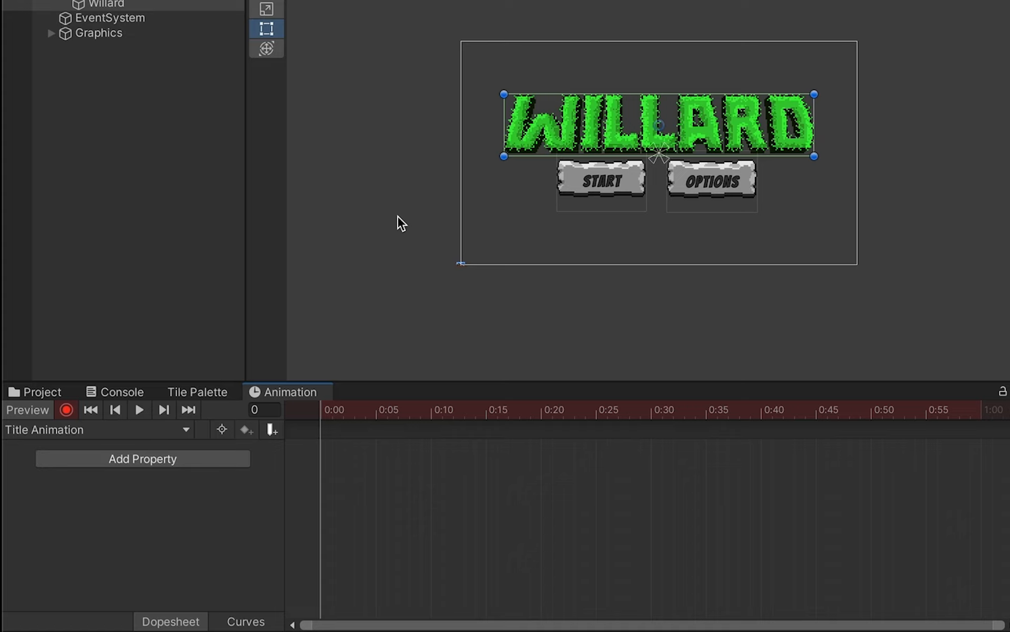
Keyframe the Willard title above the canvas at about Y 727 on frame 0 and copy that keyframe to 0:15.
key(w)
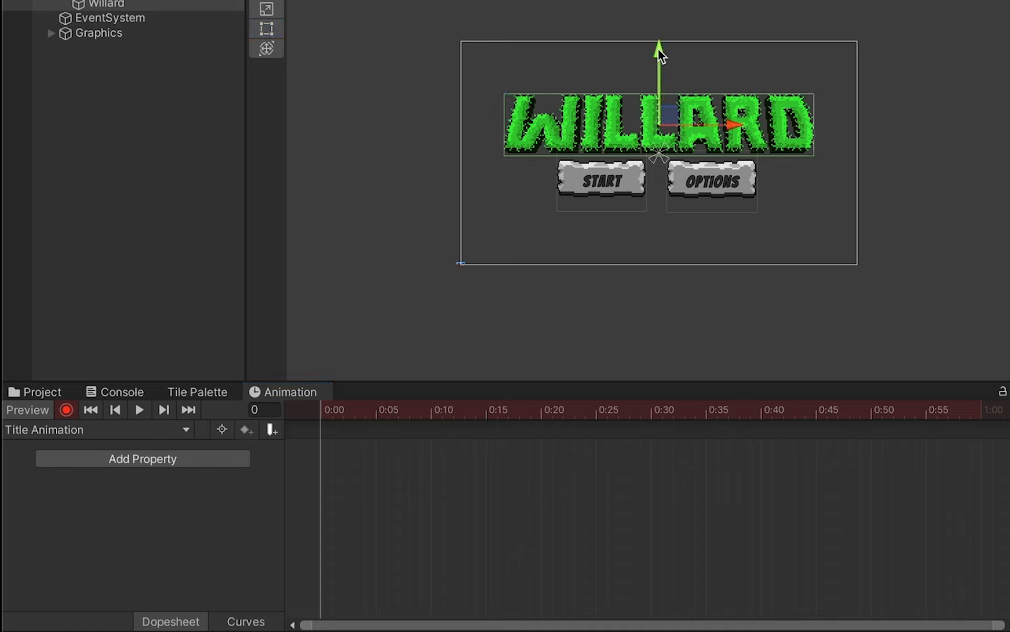
drag(659, 46, 658, 0)
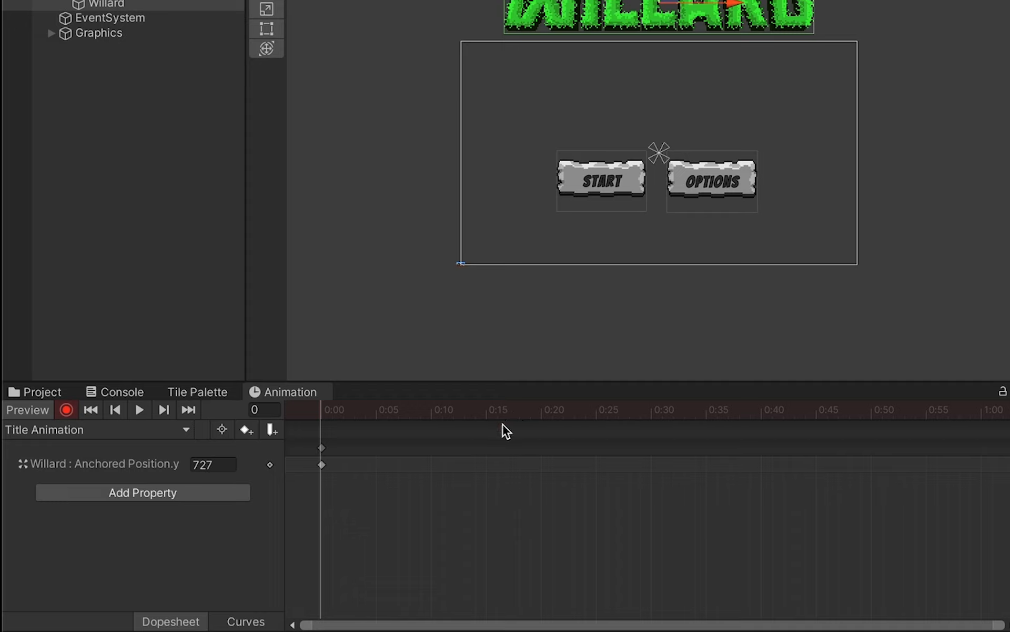
click(486, 416)
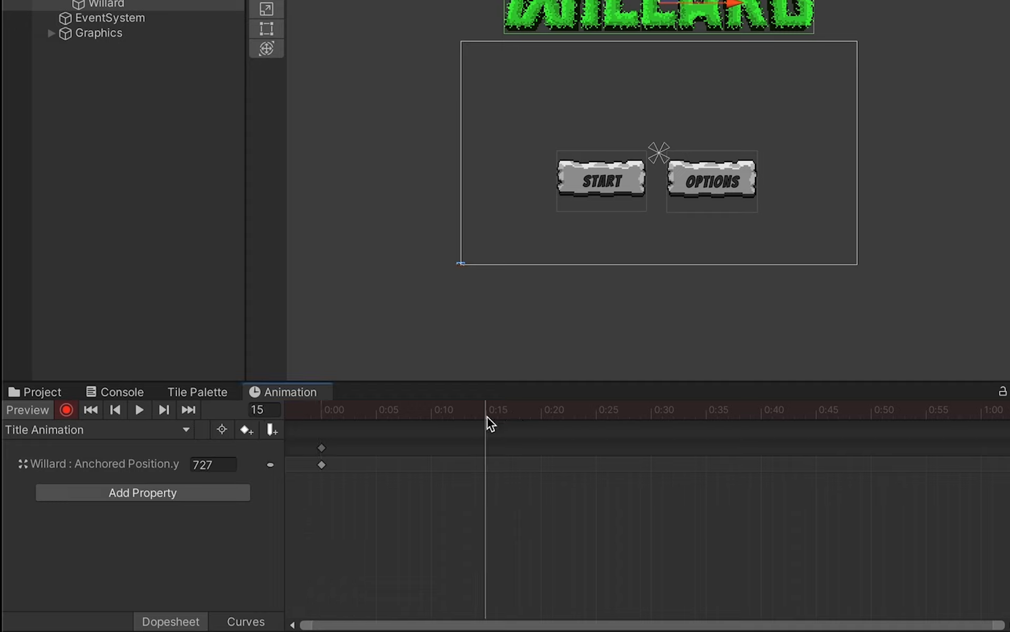
click(322, 448)
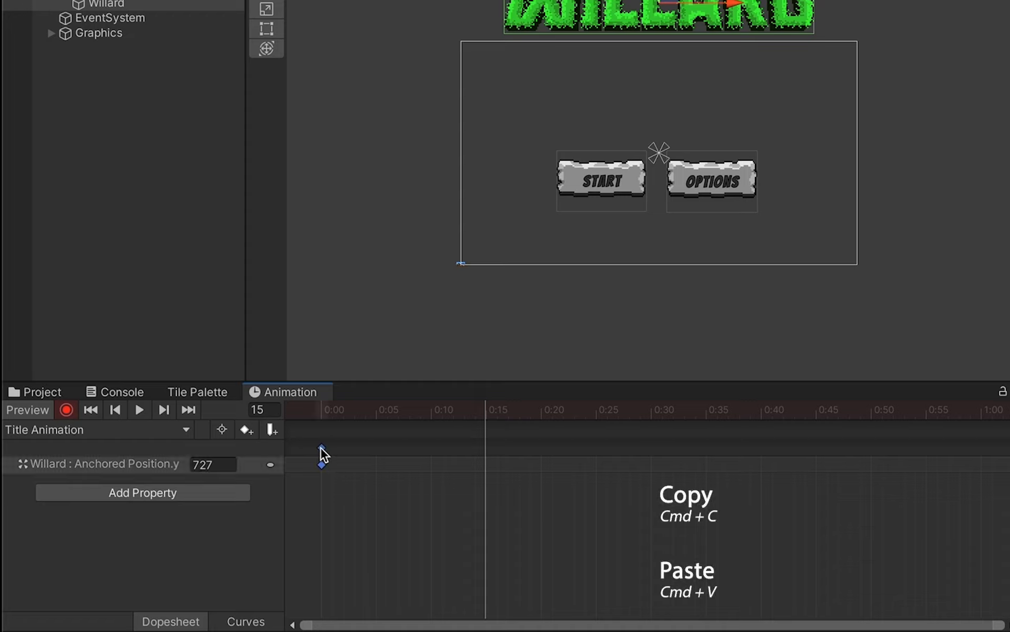
key(super+v)
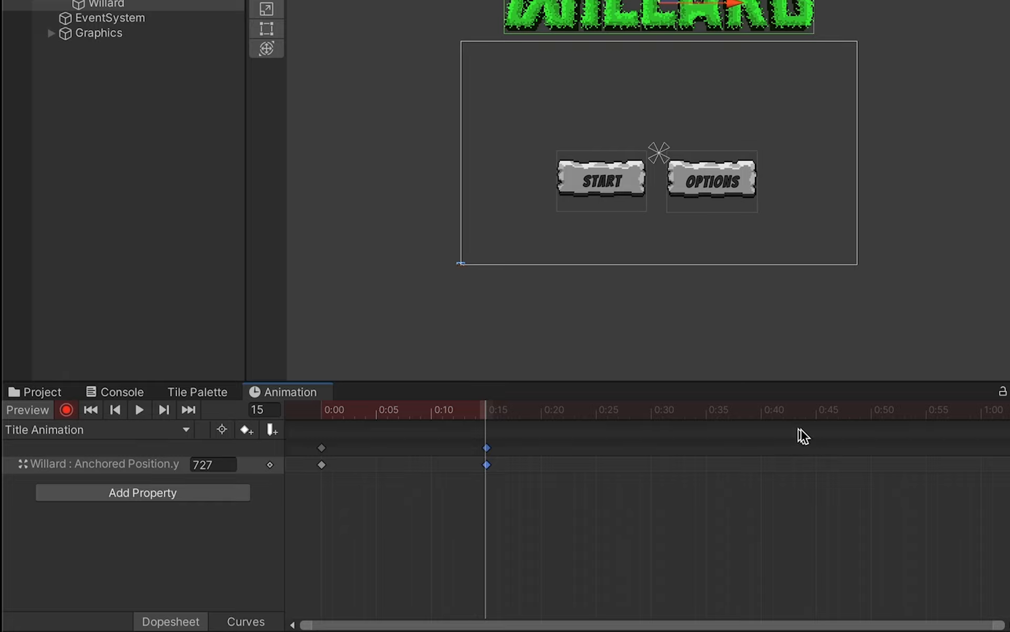
Record a keyframe at 1:00 with the title lowered into the canvas at about Y 154, and stop recording.
click(981, 415)
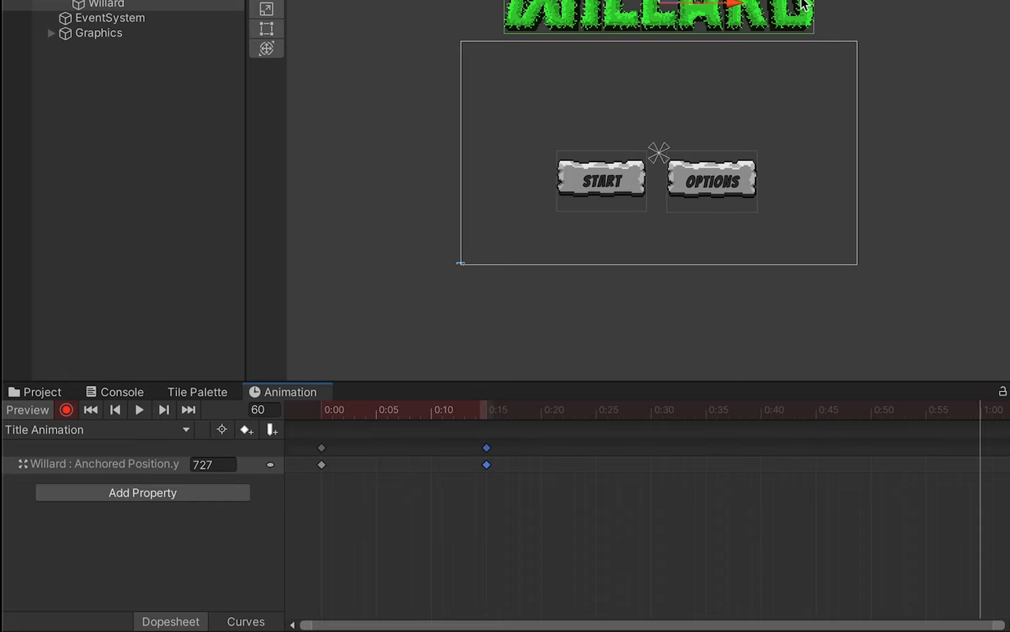
drag(667, 0, 664, 50)
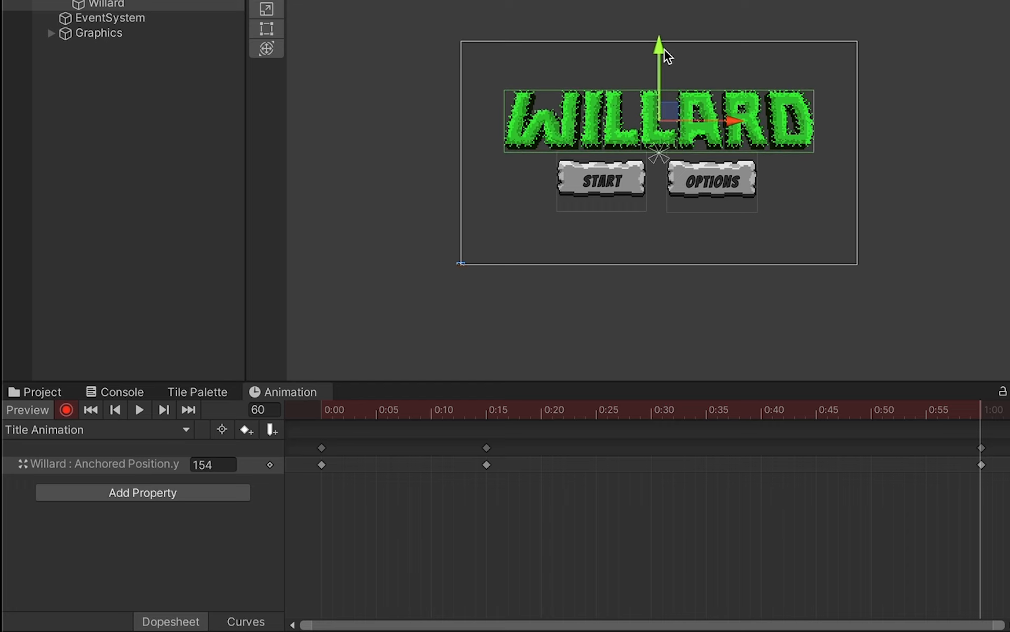
click(66, 411)
Turn off Loop Time on the Title Animation clip and play-test the scene.
click(61, 394)
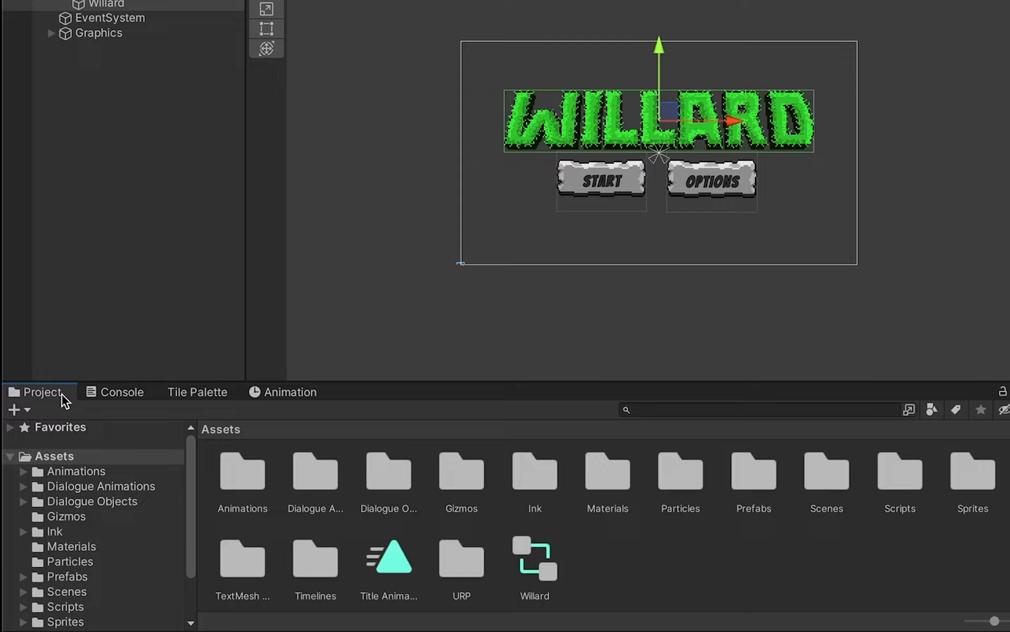
click(397, 571)
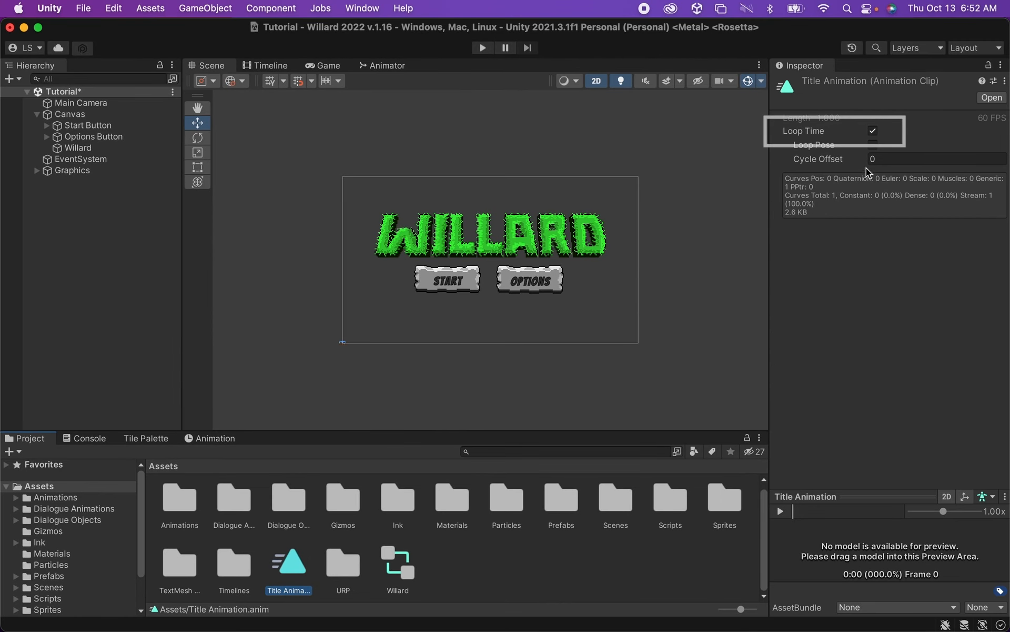
click(873, 131)
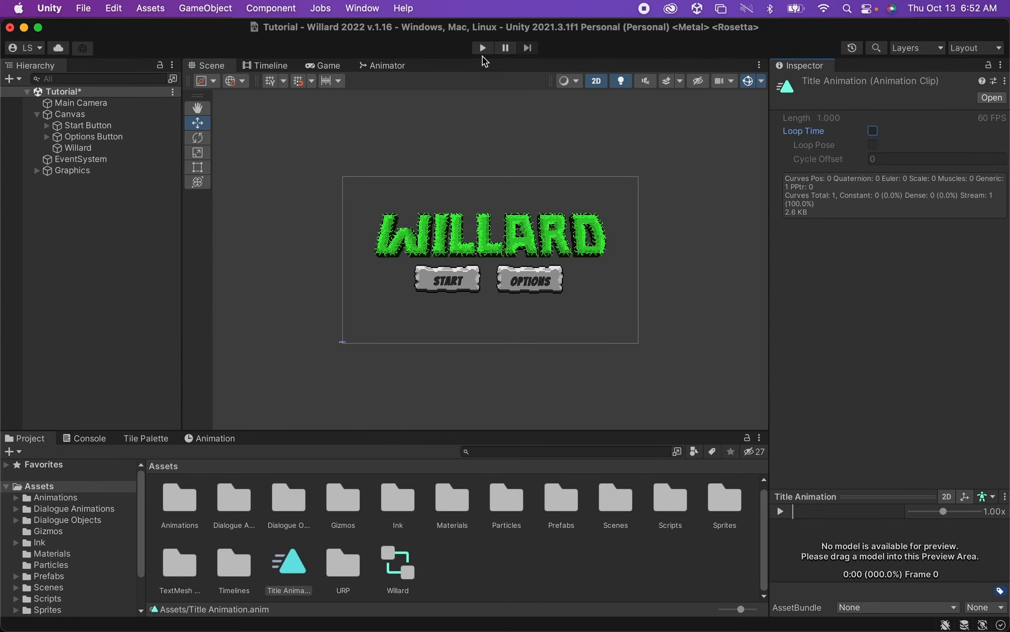
click(483, 48)
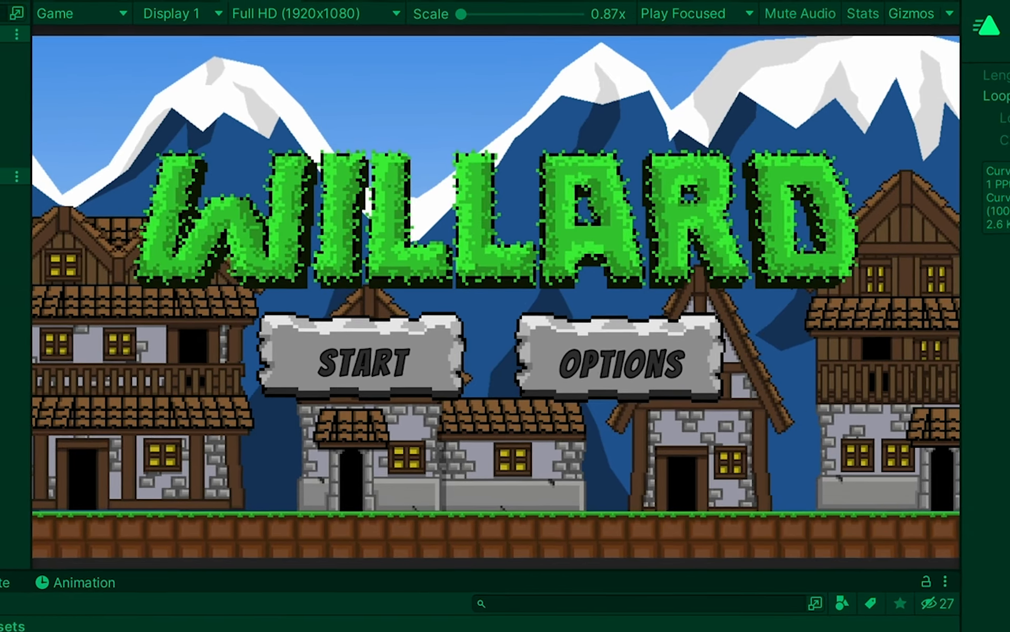
click(498, 4)
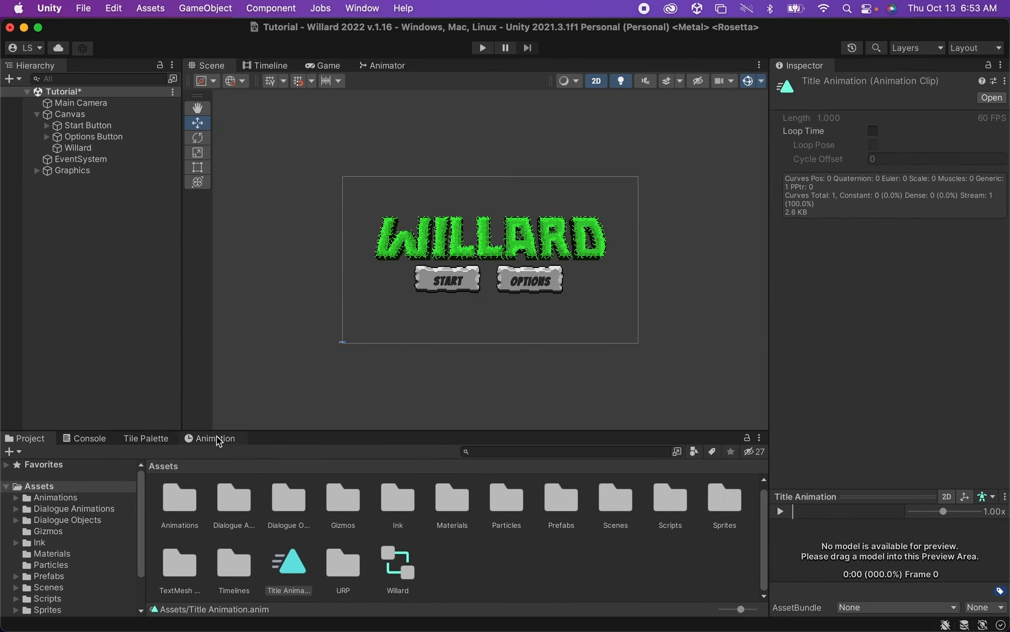
Move the last Anchored Position keyframe of Title Animation to 2:00 to slow the title's descent.
click(217, 439)
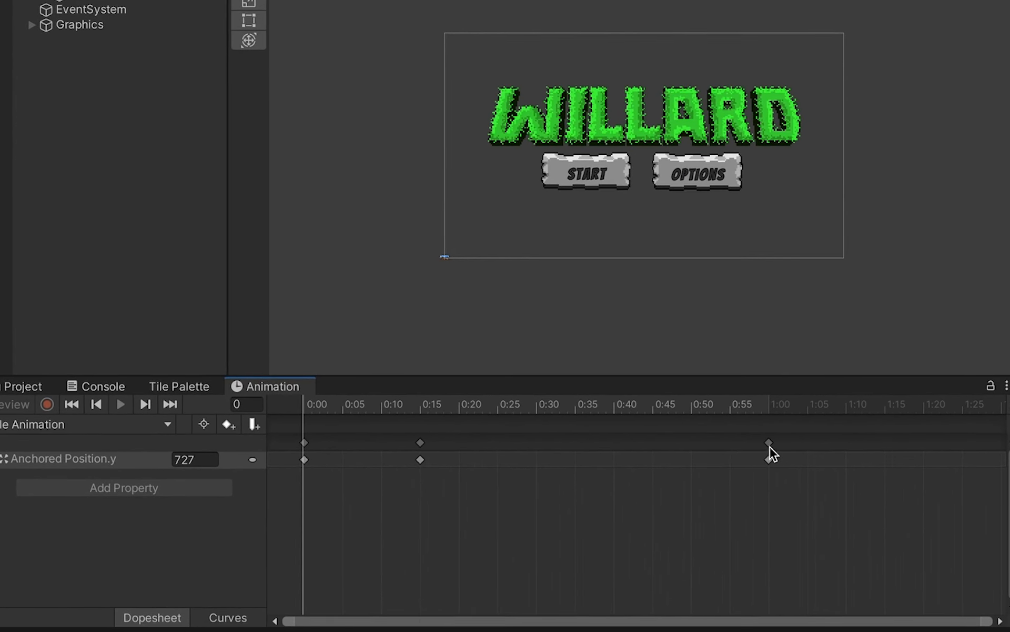
drag(770, 447, 966, 454)
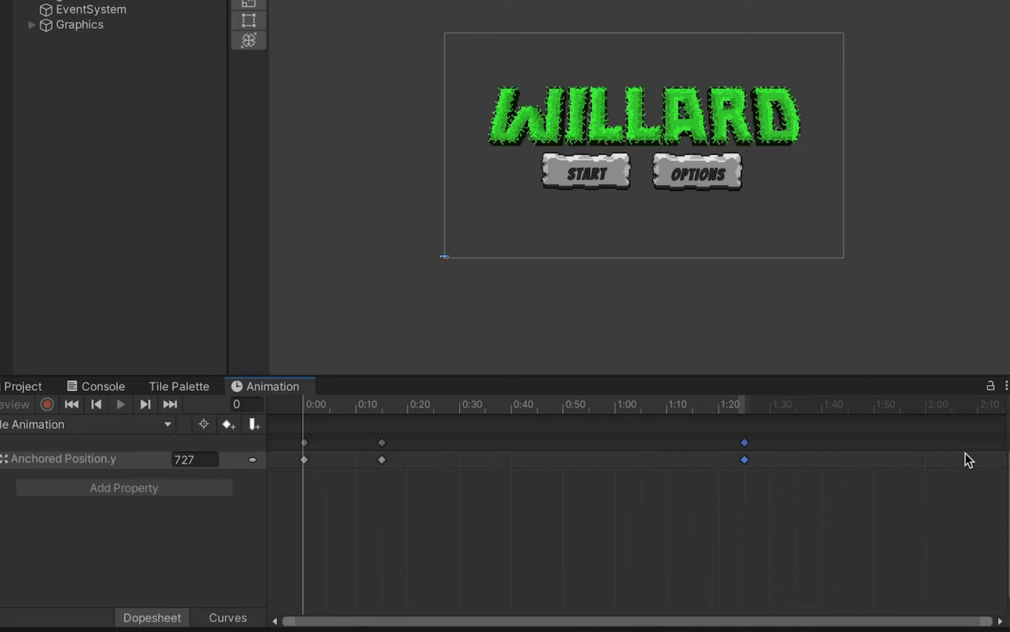
scroll(965, 453, down, 5)
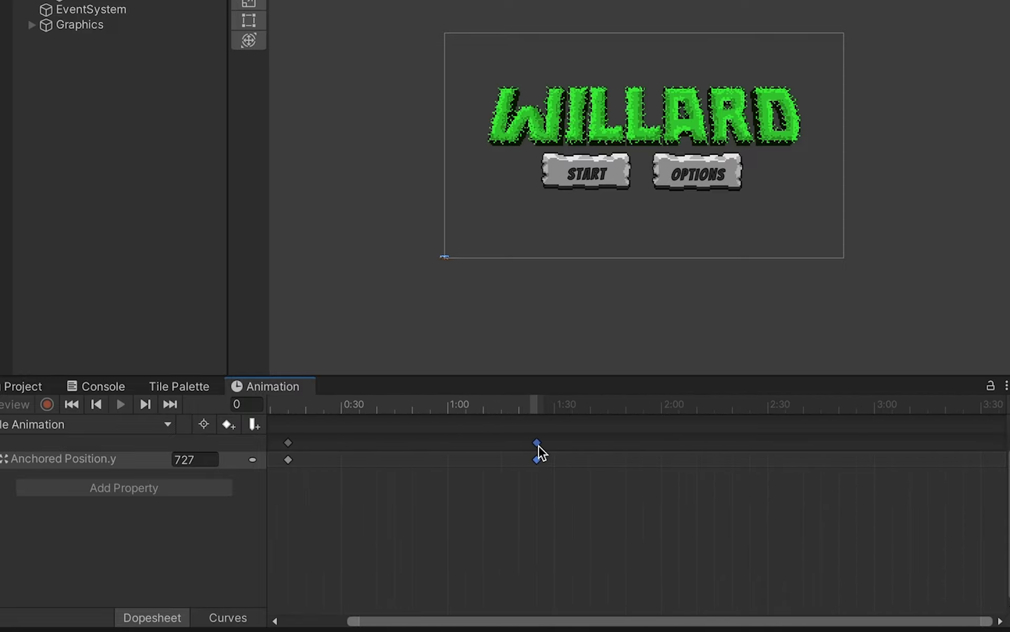
drag(538, 451, 660, 476)
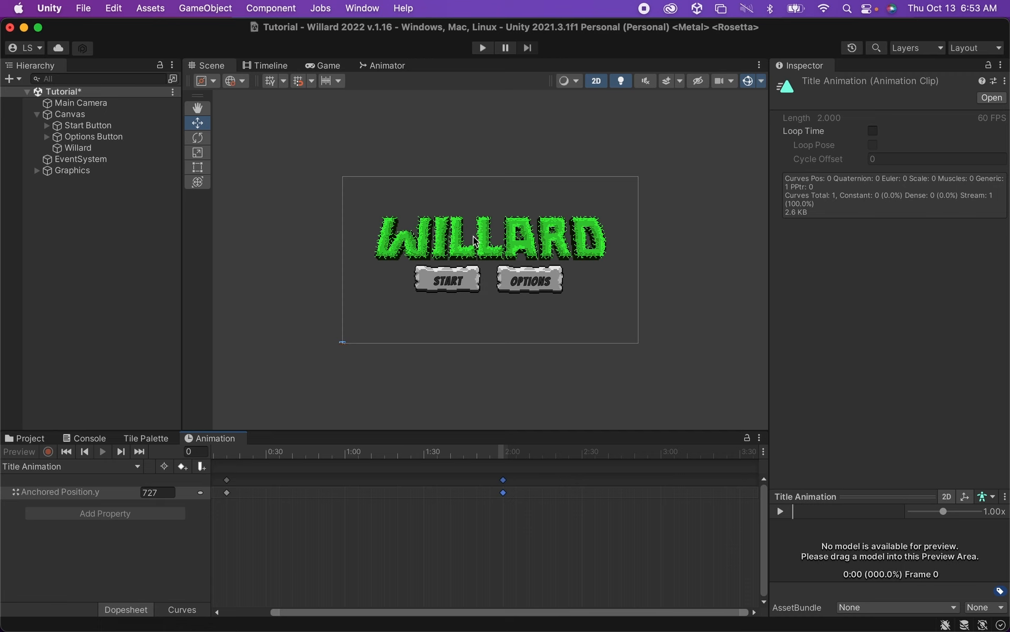
Create a new animation clip named Title Squash for the Willard title in the Assets folder.
click(488, 241)
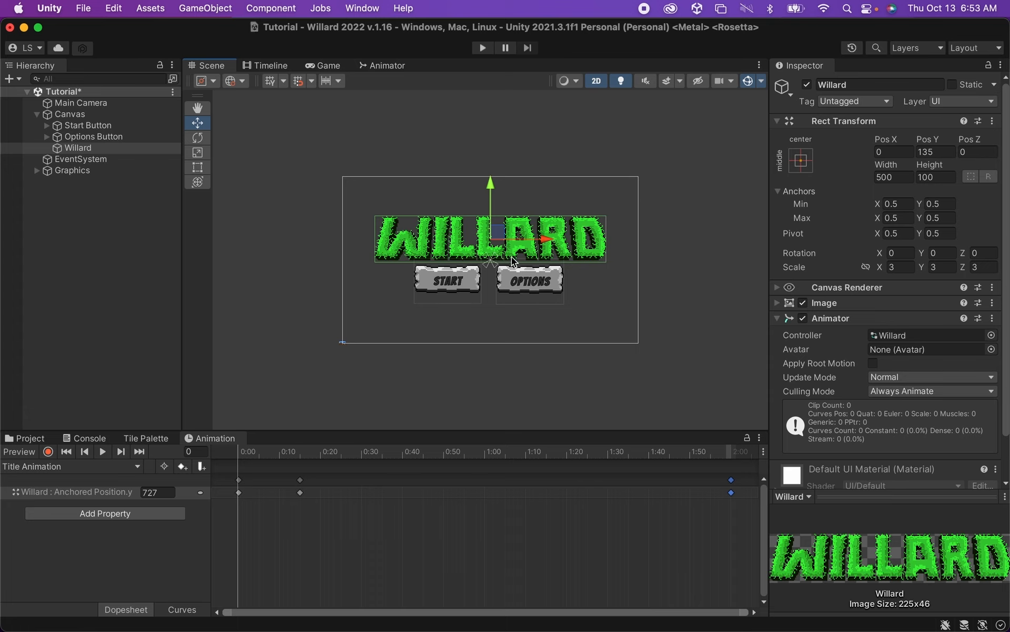
scroll(511, 260, up, 1)
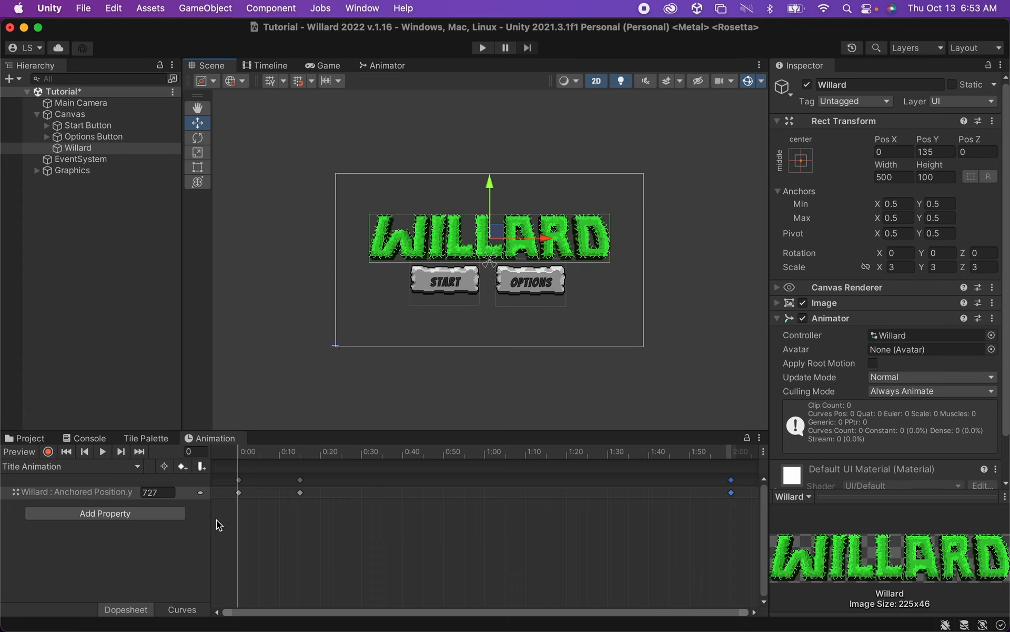
click(48, 468)
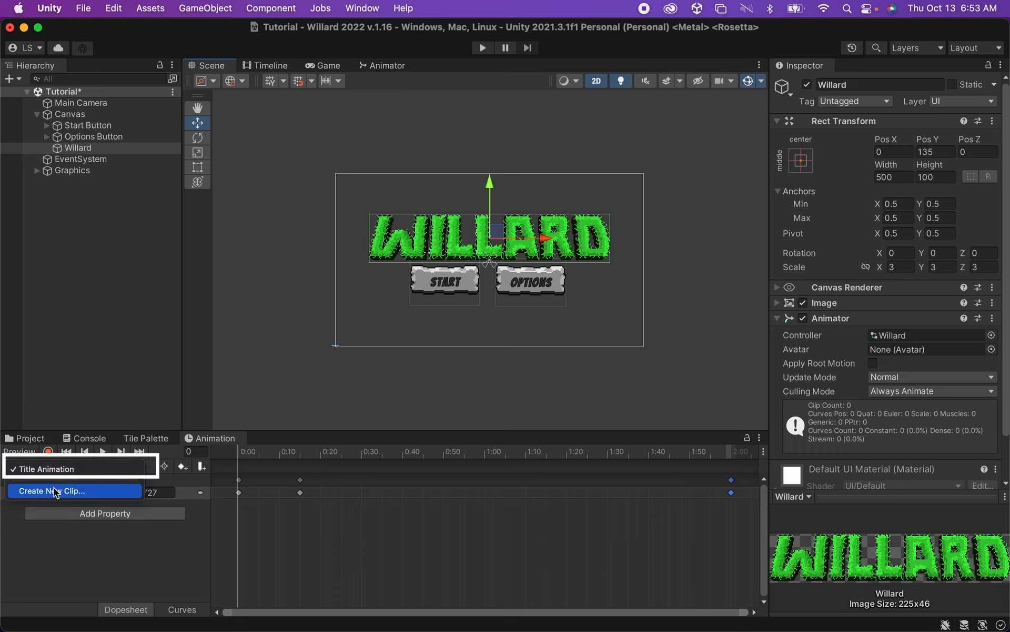
click(52, 490)
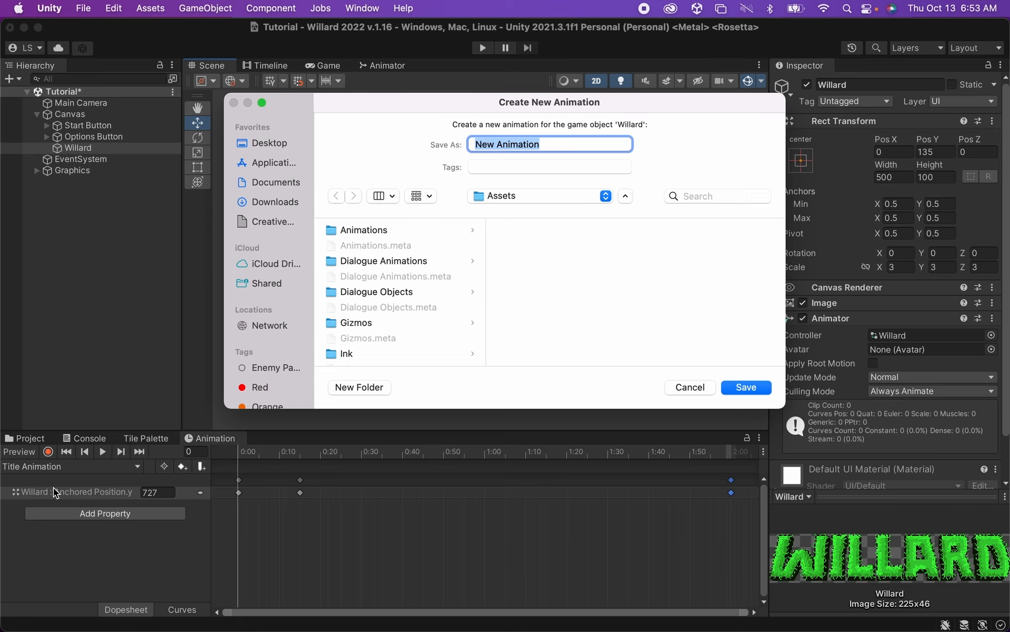
text(Title Squash)
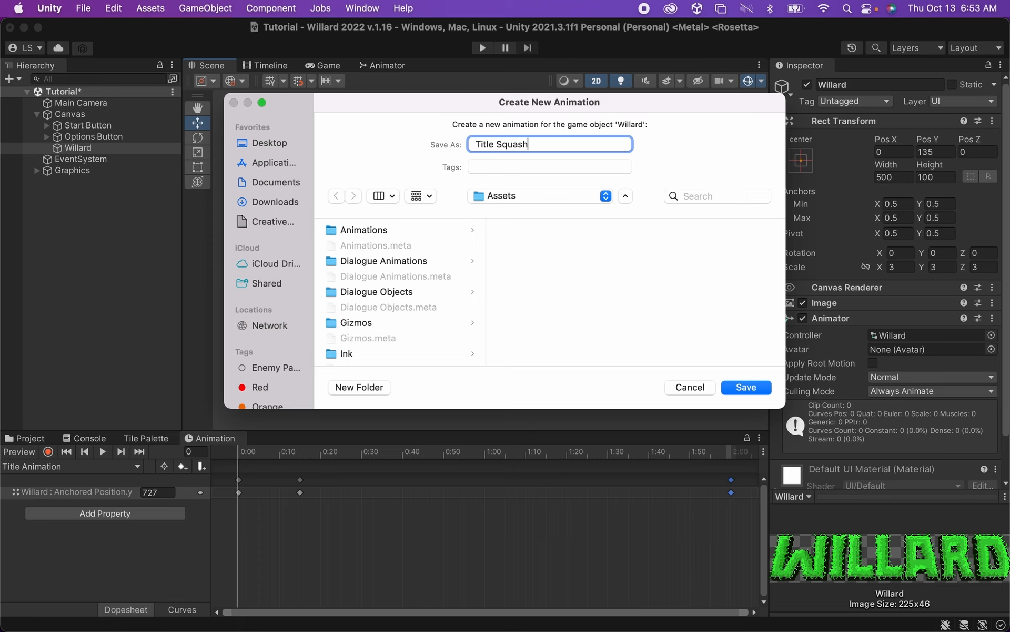
key(Return)
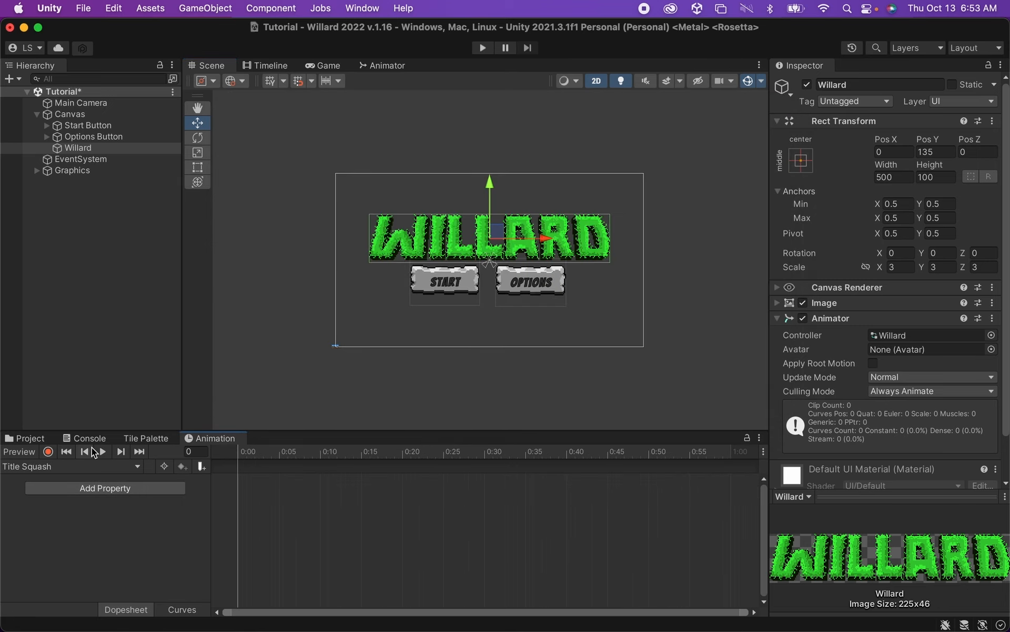
Start recording Title Squash and keyframe the title's scale on frame 0 at about X 3.075, Y 3.037.
click(48, 451)
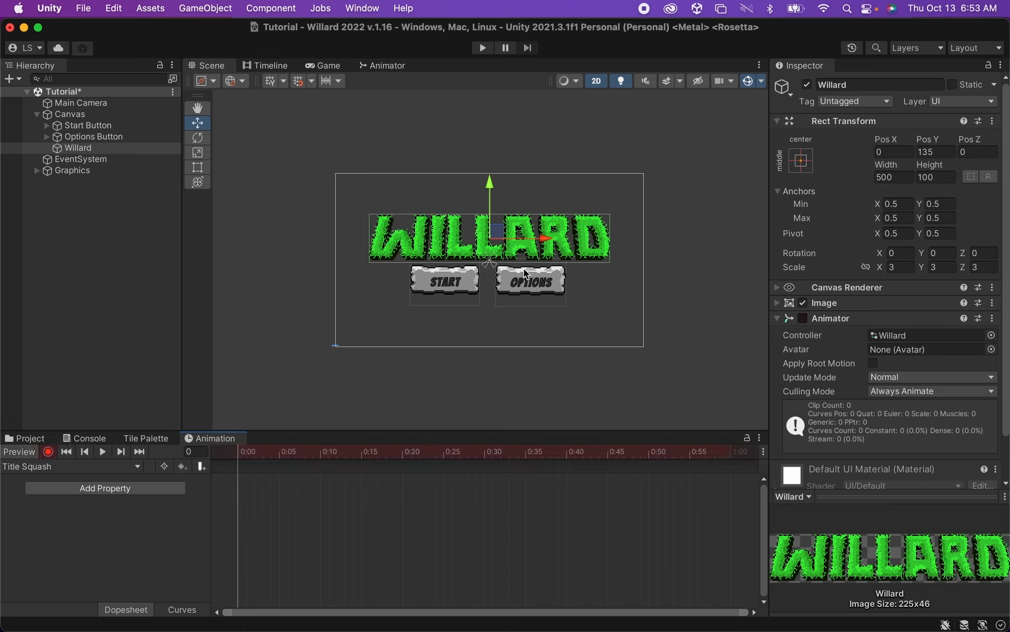
click(198, 153)
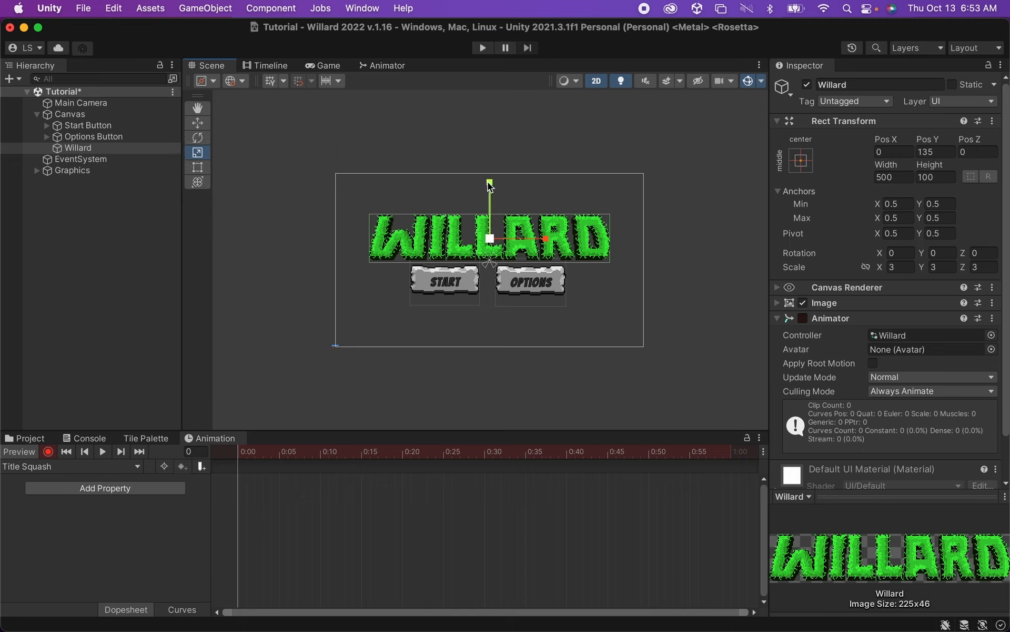
drag(490, 186, 489, 183)
drag(544, 238, 545, 238)
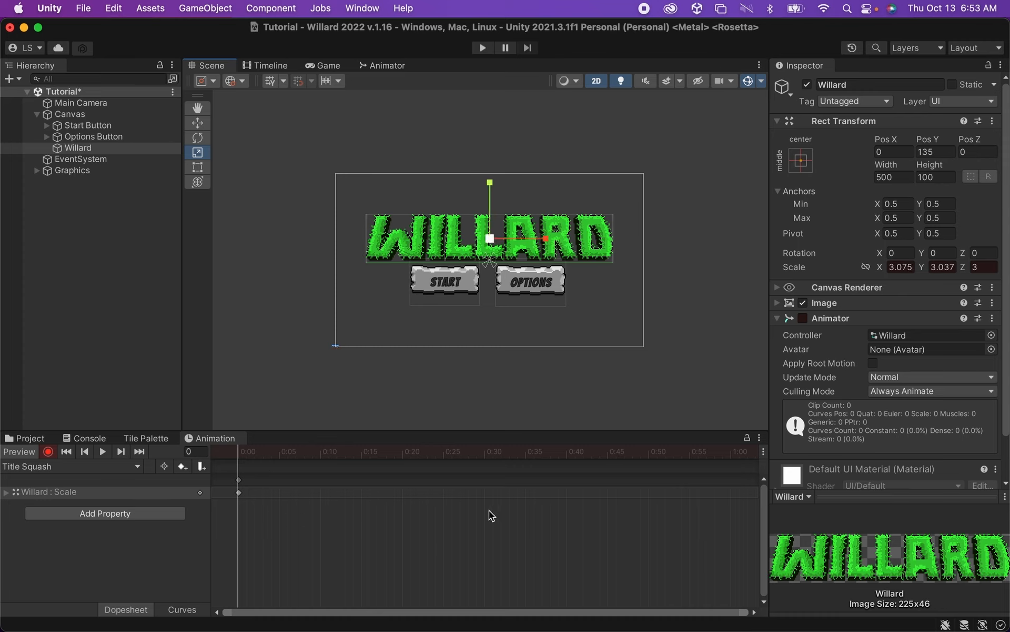
Keyframe a squashed title at 0:30 by widening its scale to about X 3.23 and flattening it to about Y 2.81.
click(485, 457)
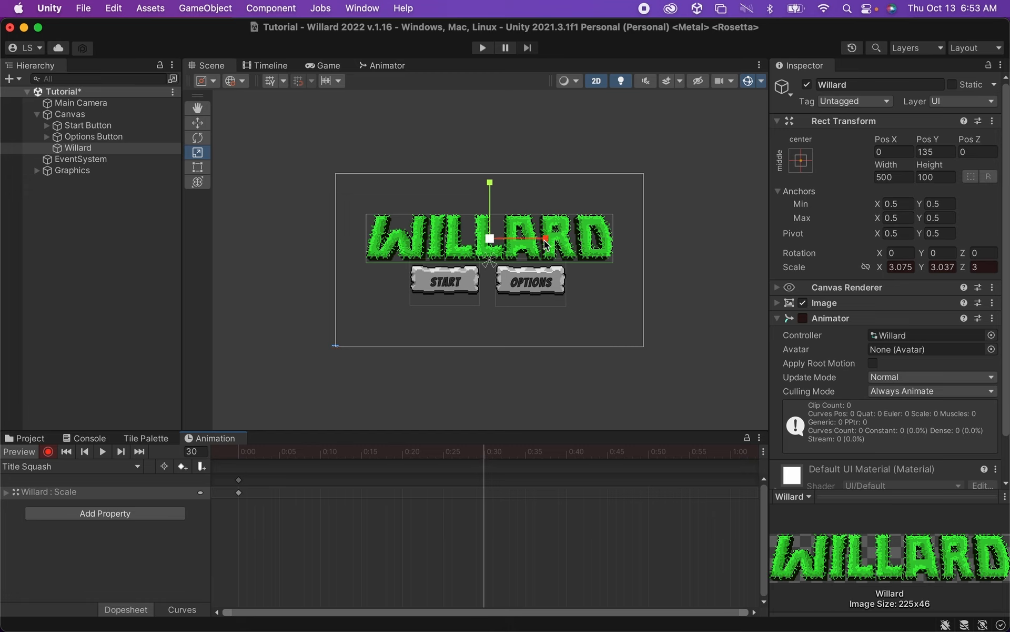
drag(545, 239, 551, 238)
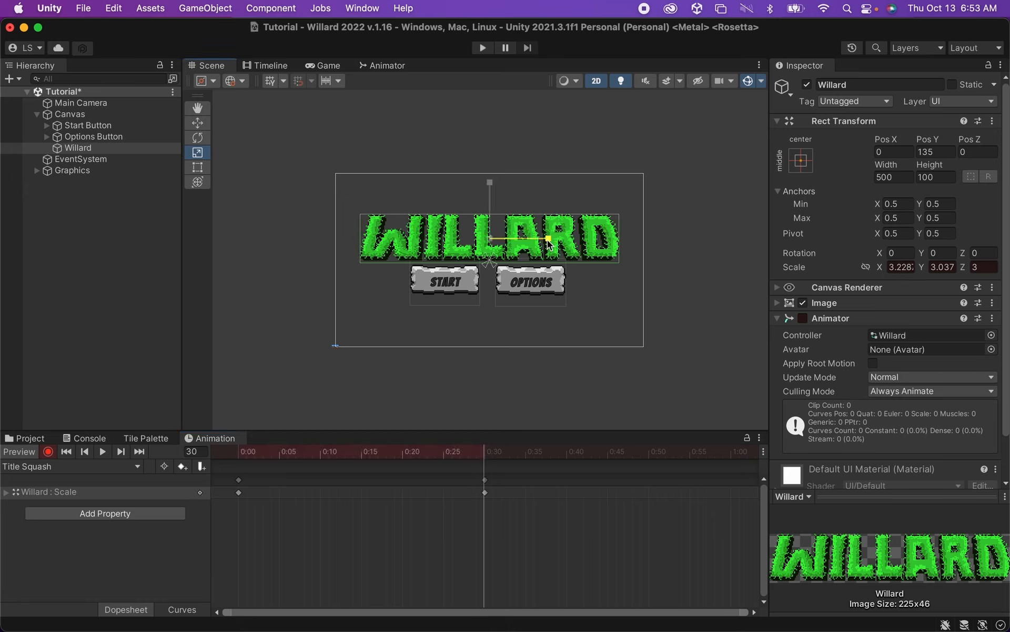
drag(494, 184, 494, 189)
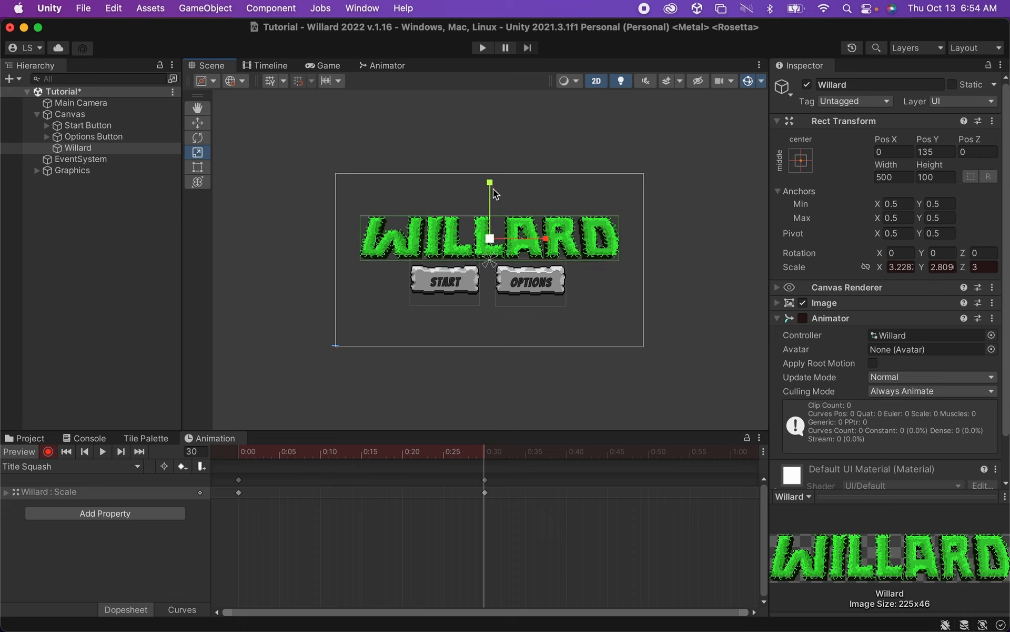
Copy the frame 0 scale keyframe to 1:00 and preview the Title Squash animation.
click(733, 453)
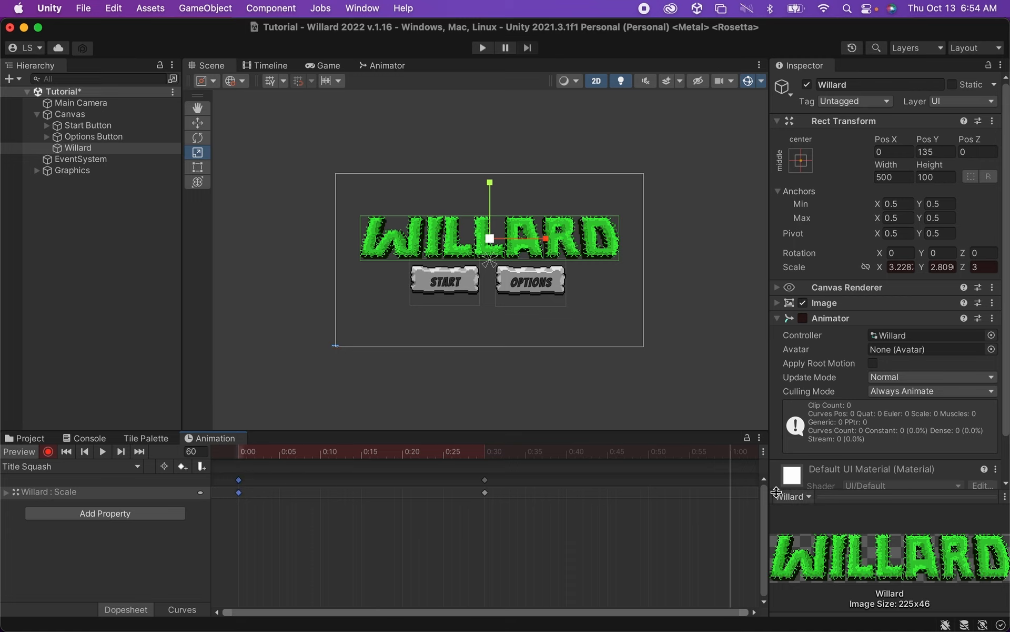
key(super+v)
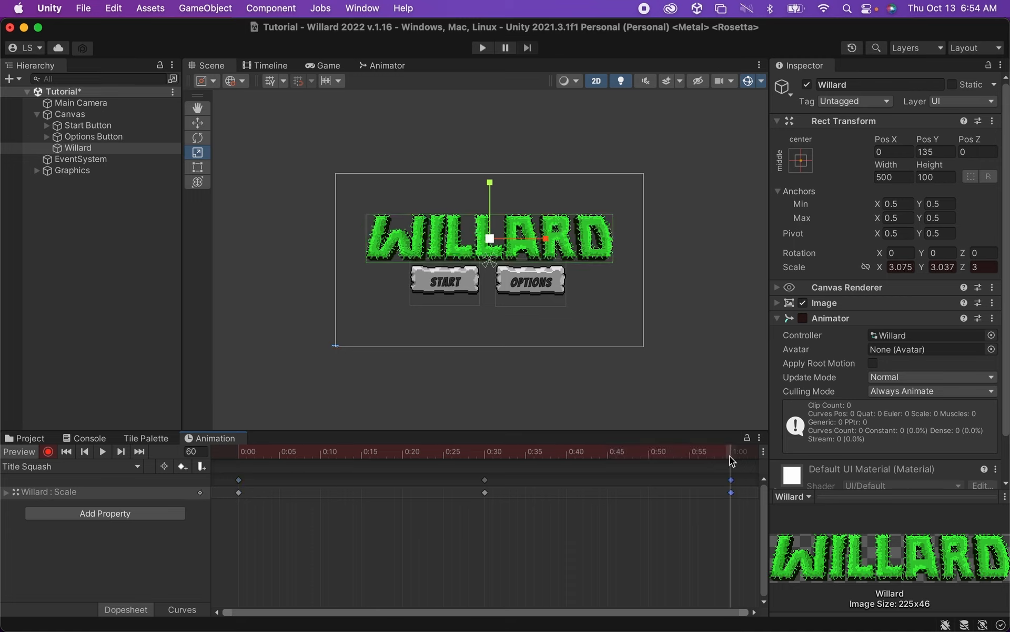
click(102, 452)
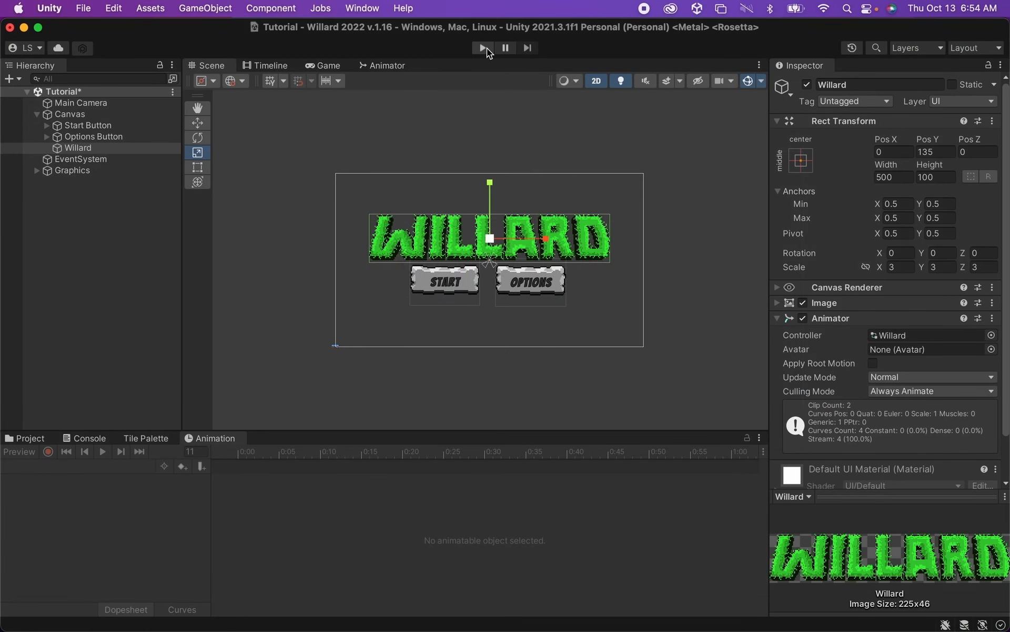
Open the Animator window with the Willard controller's state graph.
click(385, 65)
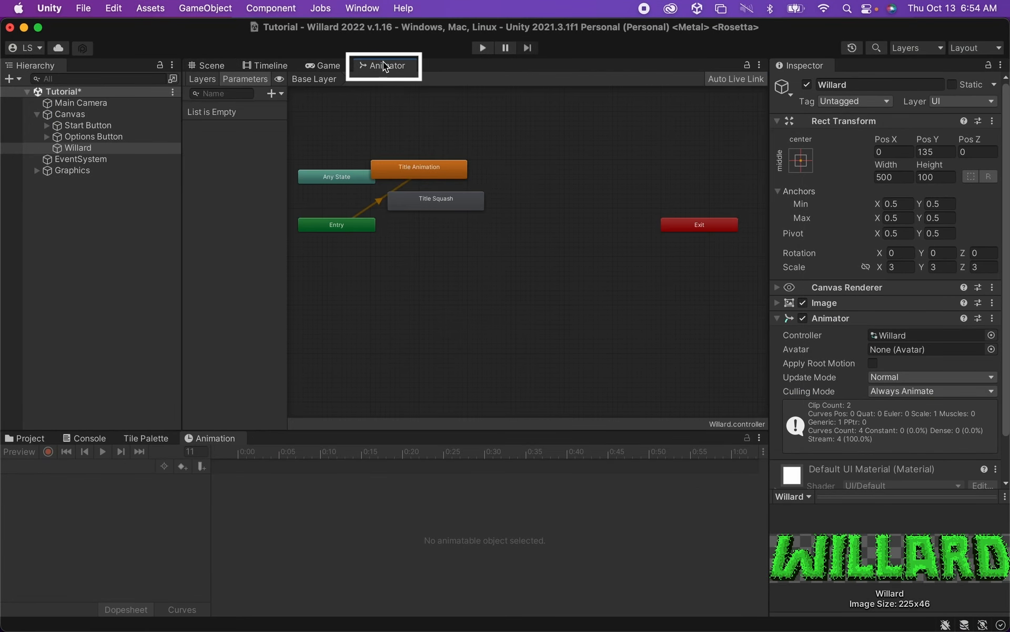
click(362, 8)
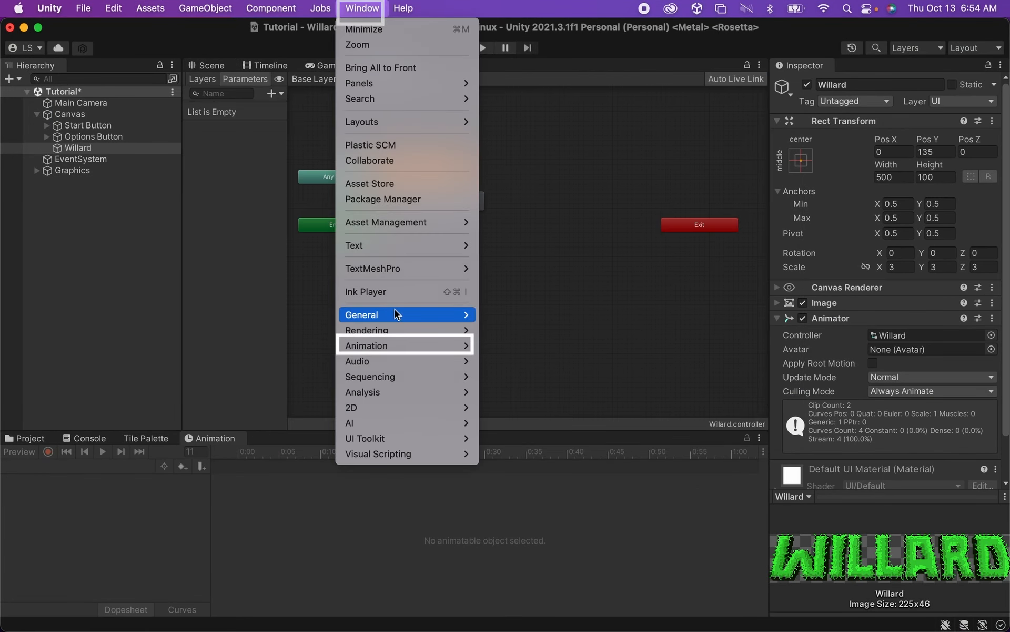
mouse_move(417, 346)
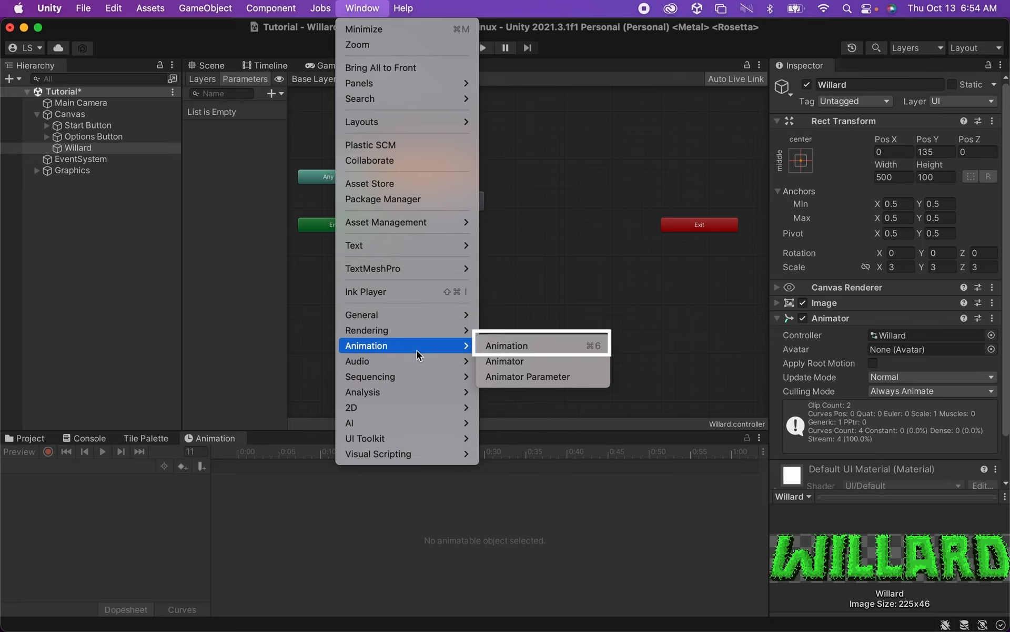
click(505, 364)
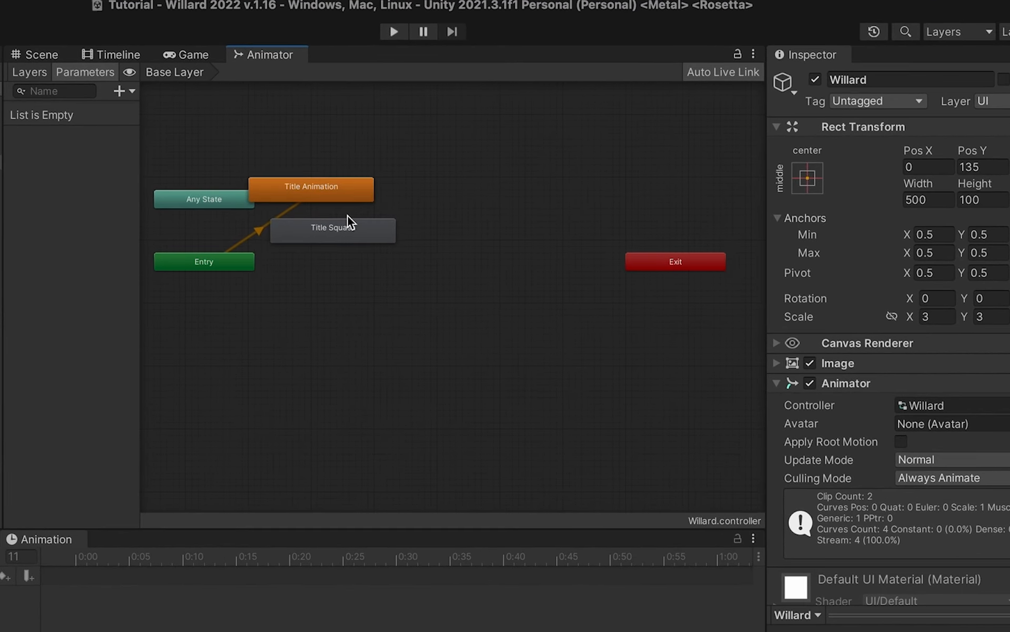
Arrange the state graph so Title Animation sits apart from Any State, with Title Squash below it.
drag(339, 233, 353, 334)
drag(338, 201, 375, 213)
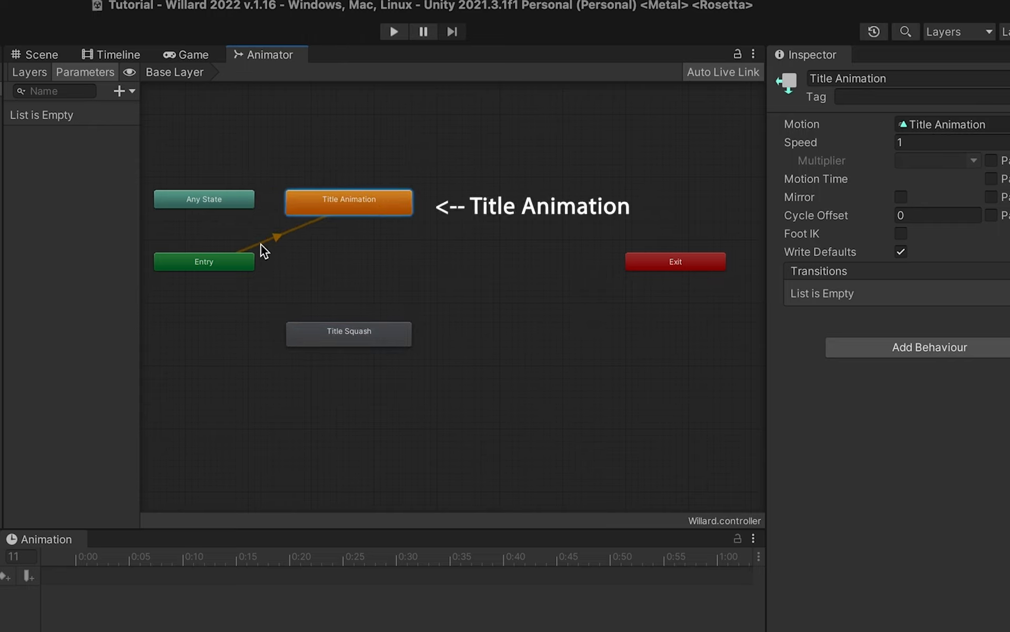
drag(315, 332, 314, 291)
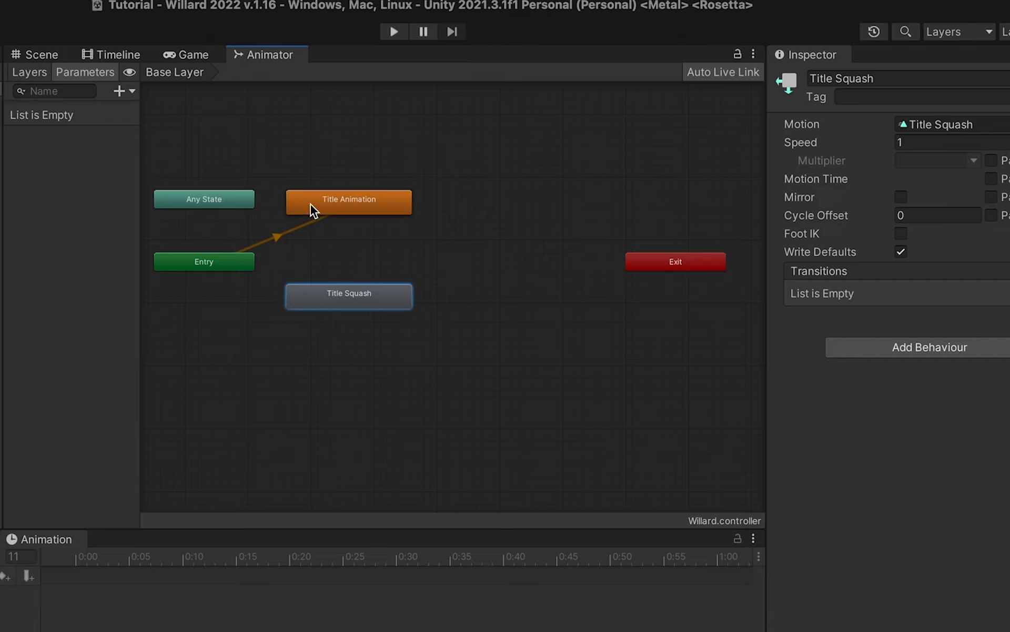
Create a transition from Title Animation to Title Squash, expand its settings and scrub through its transition timeline.
click(381, 206)
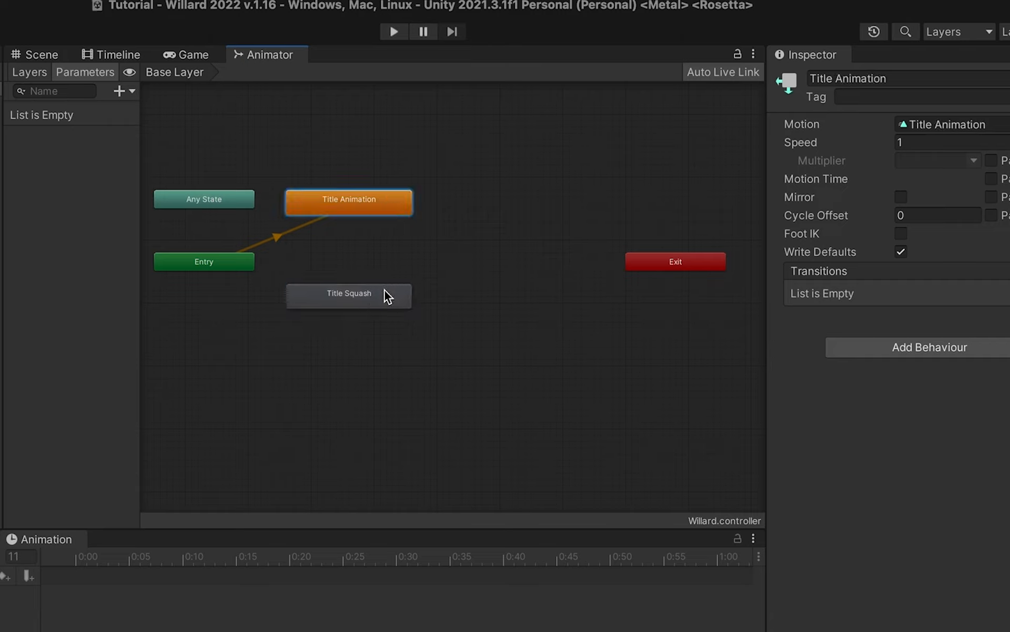
right_click(383, 211)
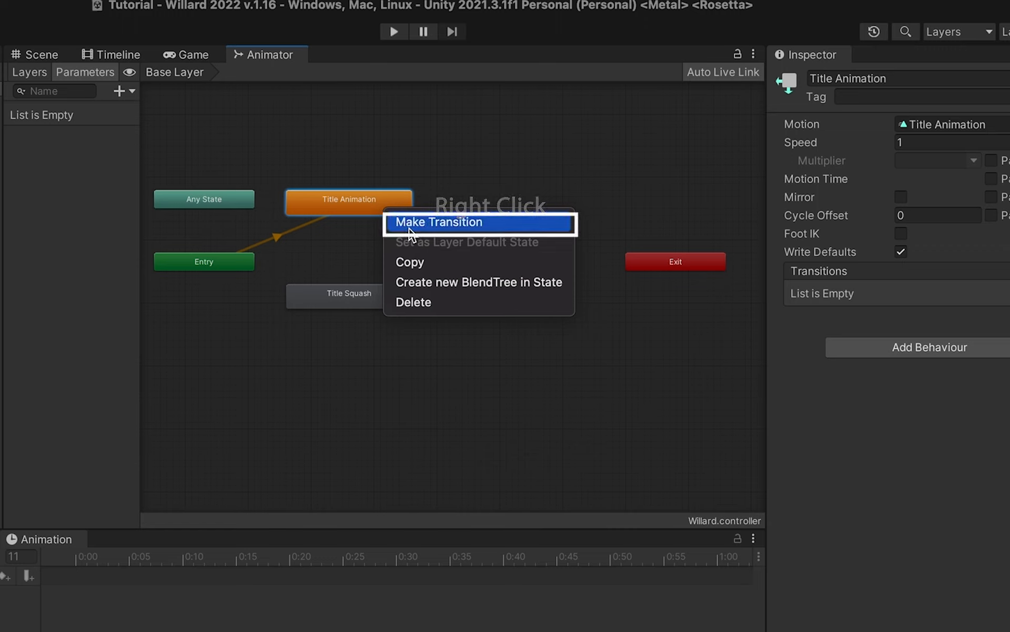
click(410, 224)
click(355, 298)
click(343, 247)
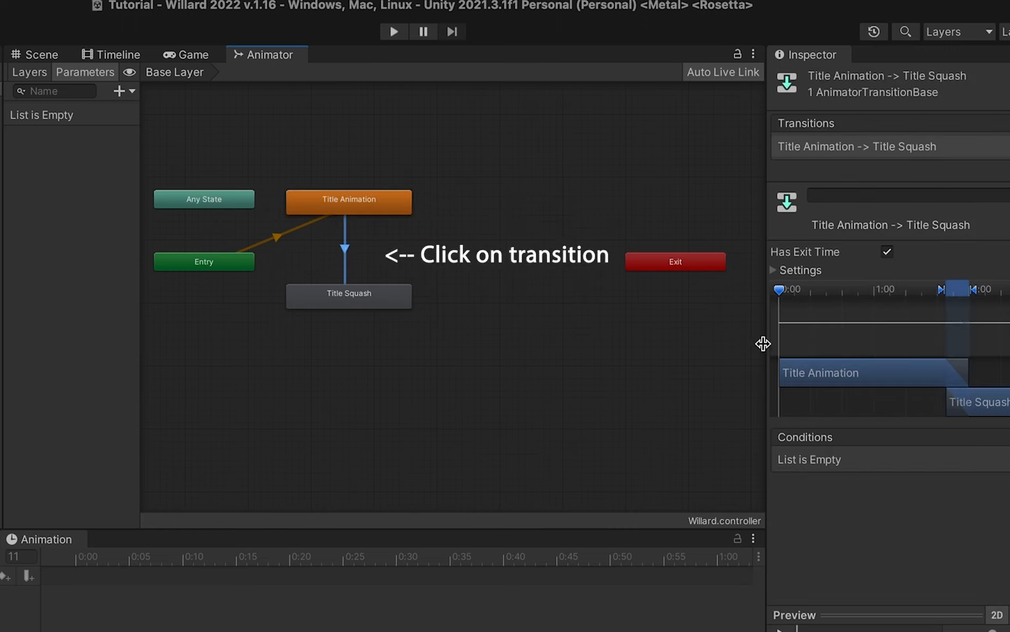
click(778, 272)
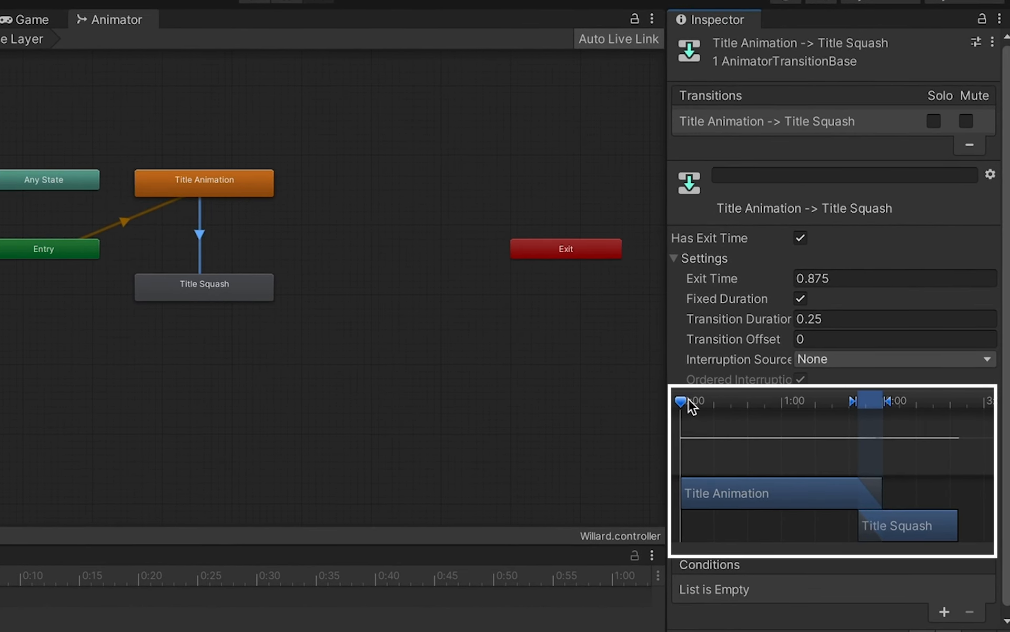
drag(689, 401, 917, 408)
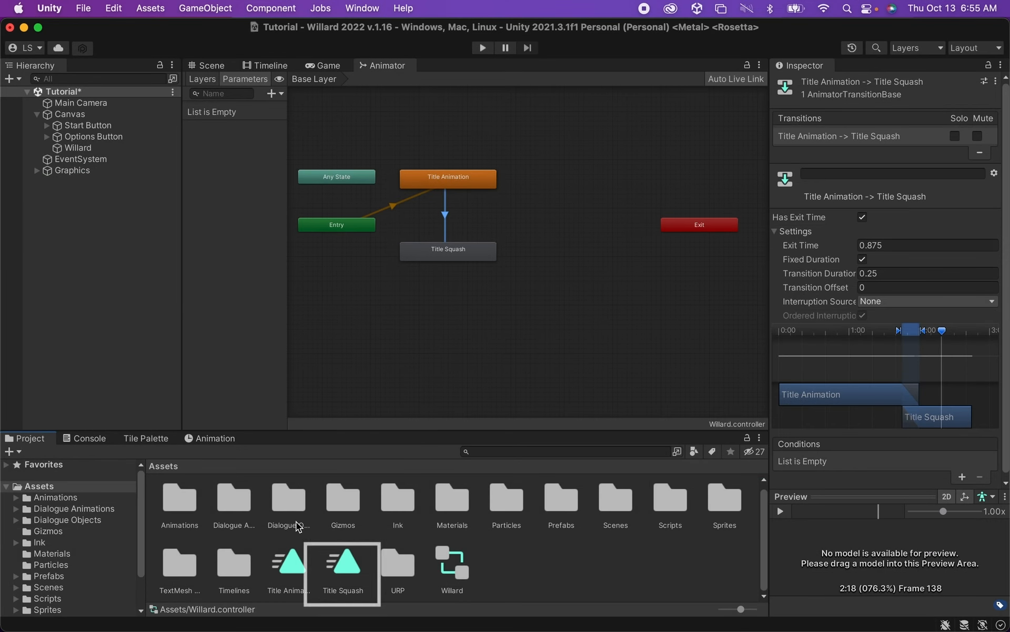
Set the Loop Time option of the Title Squash clip so the squash loops, and end the play test.
click(343, 563)
click(872, 131)
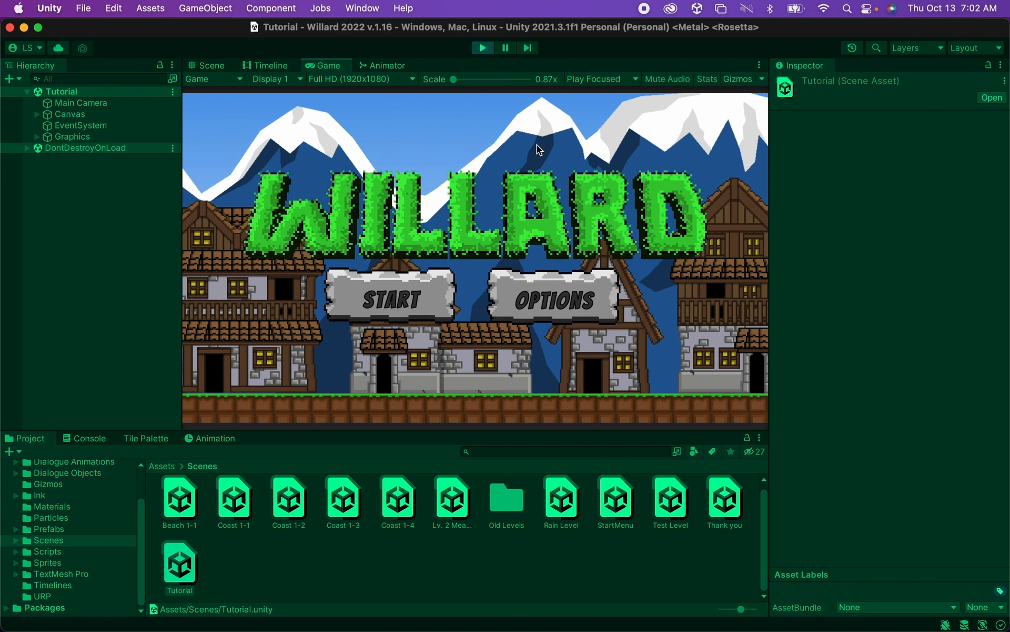
click(488, 42)
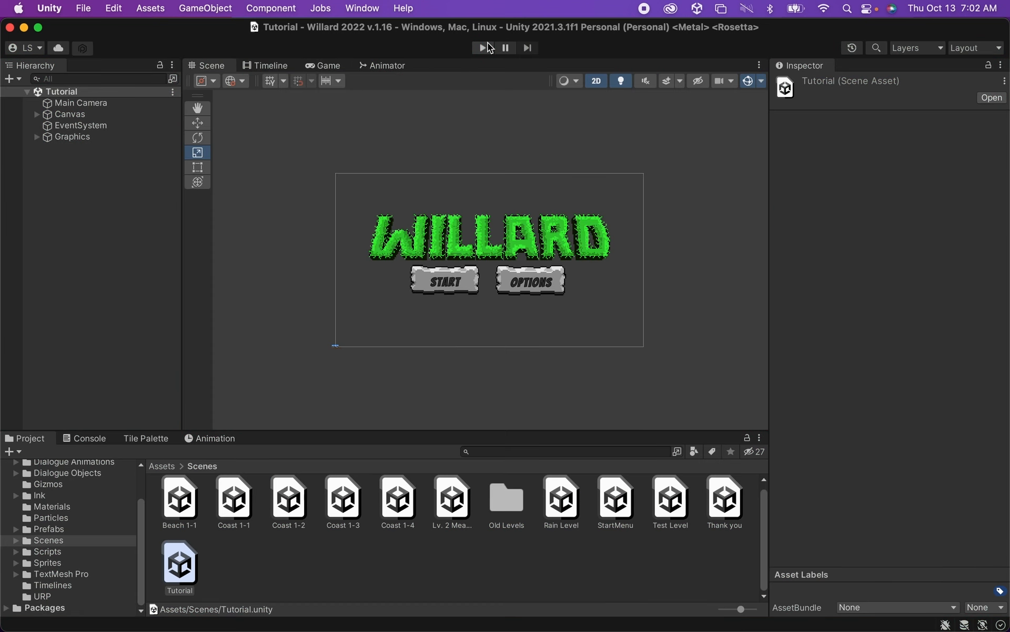
Create a new animation clip named FadeIn for the Start Button under the Canvas.
click(37, 114)
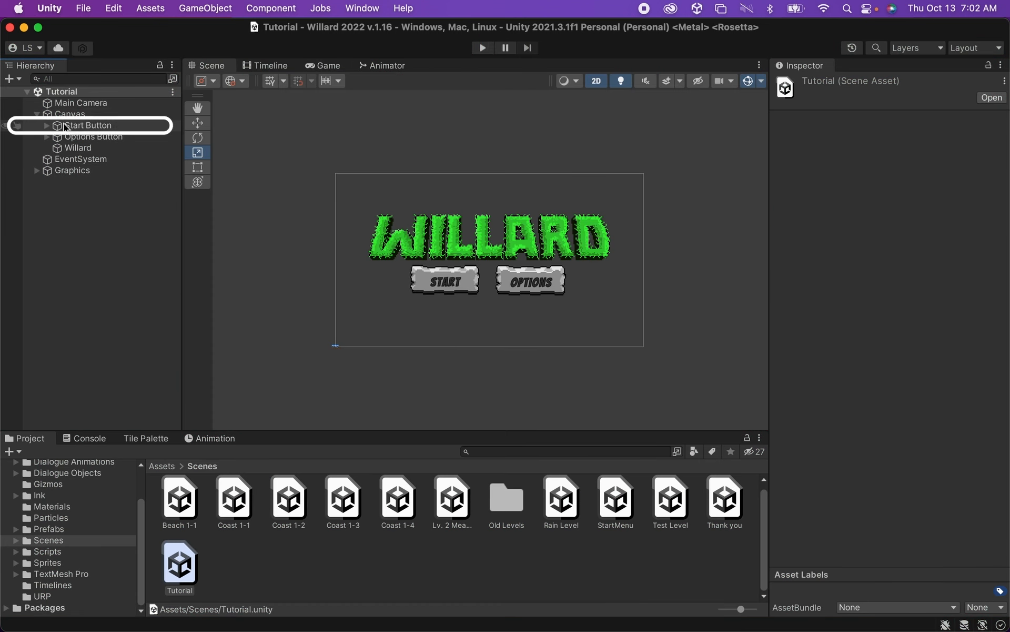
click(73, 128)
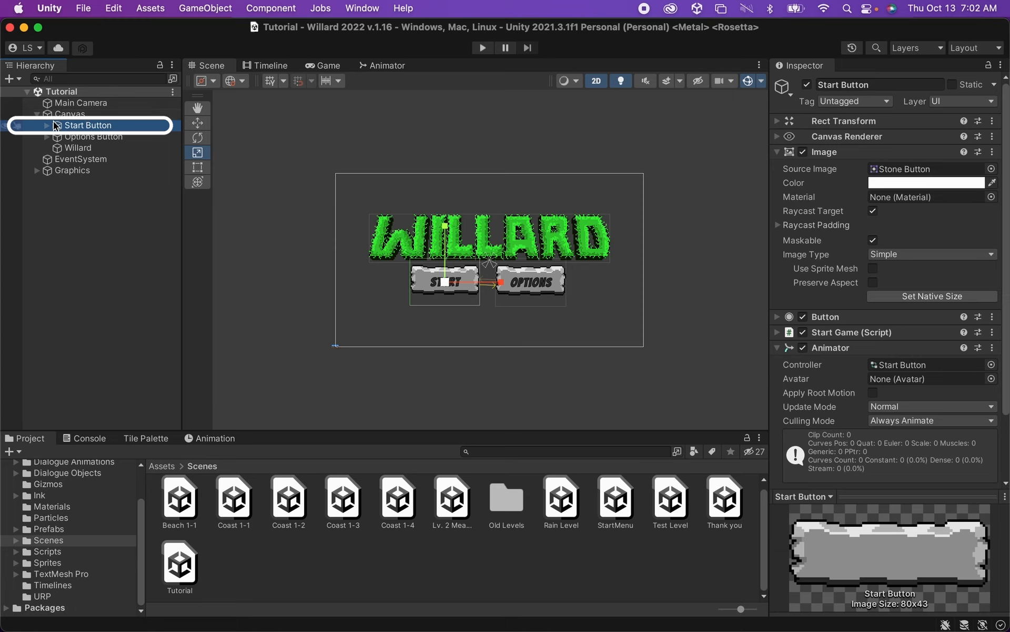
click(211, 437)
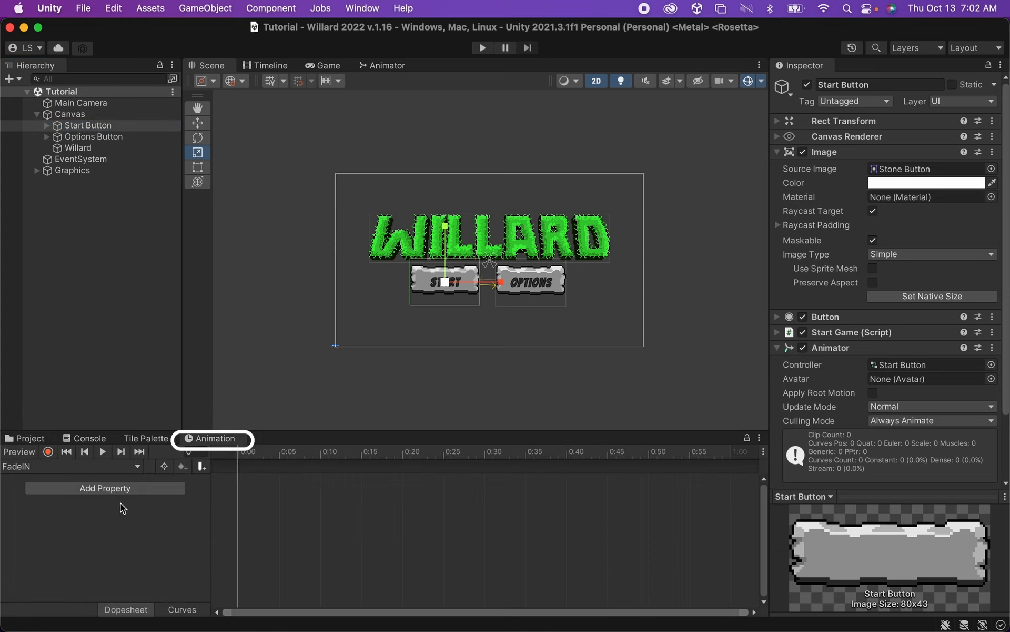
click(136, 466)
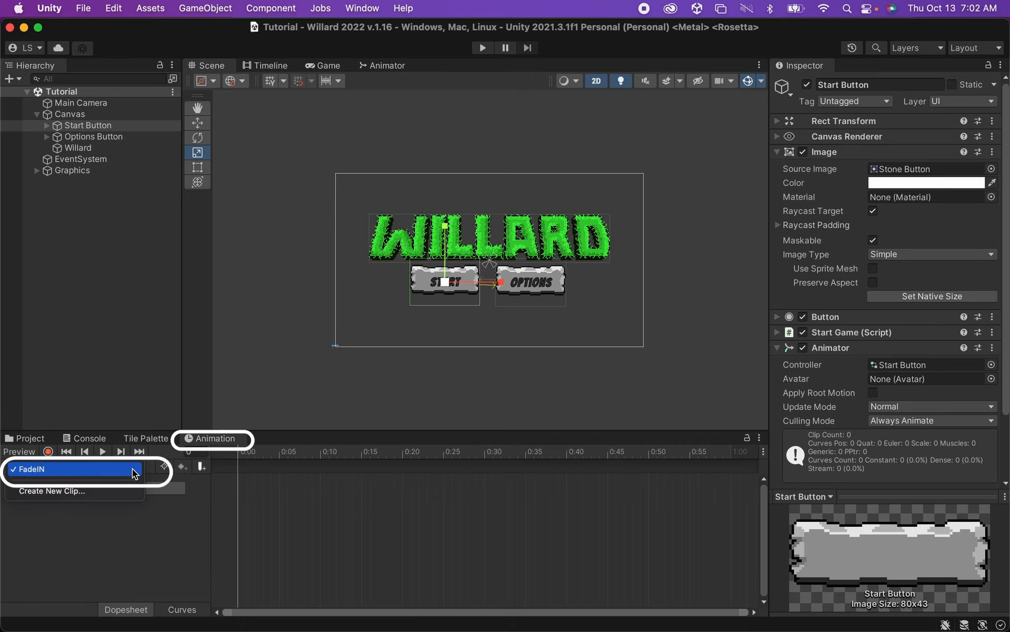
click(115, 491)
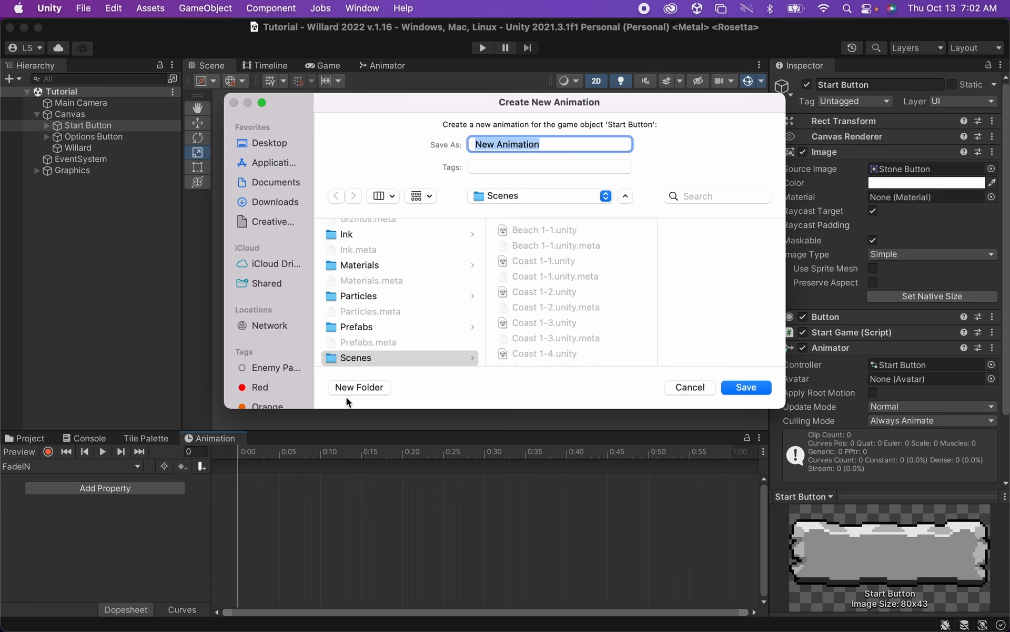
text(FadeIn)
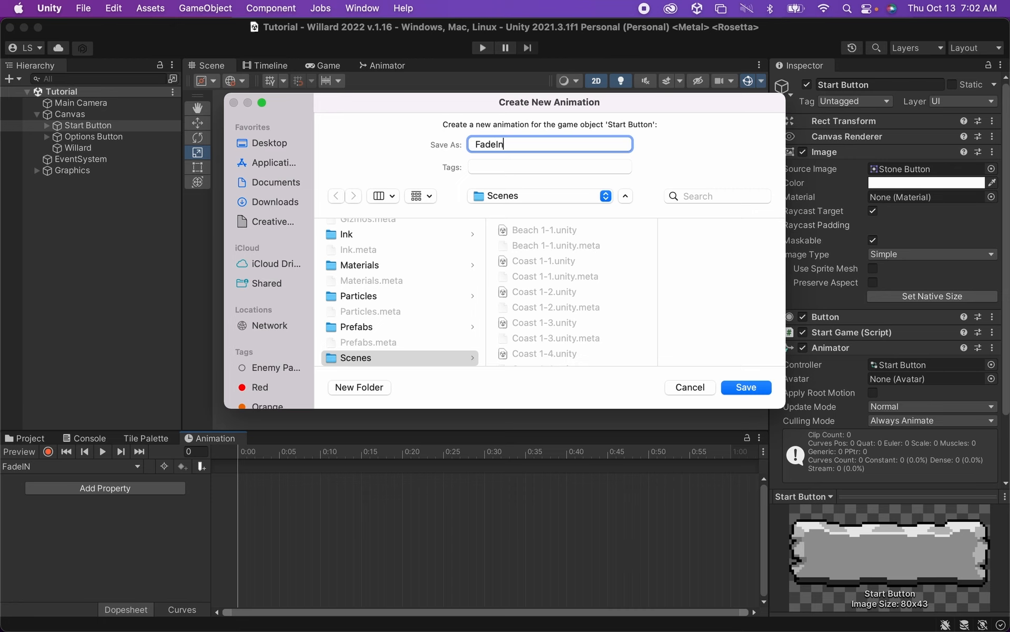
key(Return)
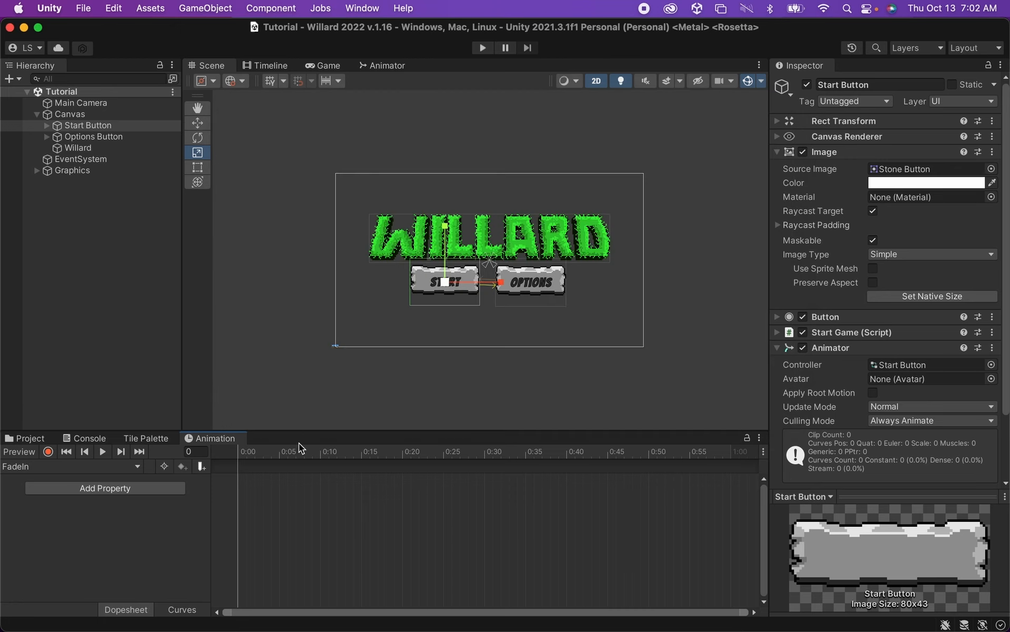
Start recording FadeIn and keyframe the Start Button's image colour with alpha 0 on frame 0.
click(48, 451)
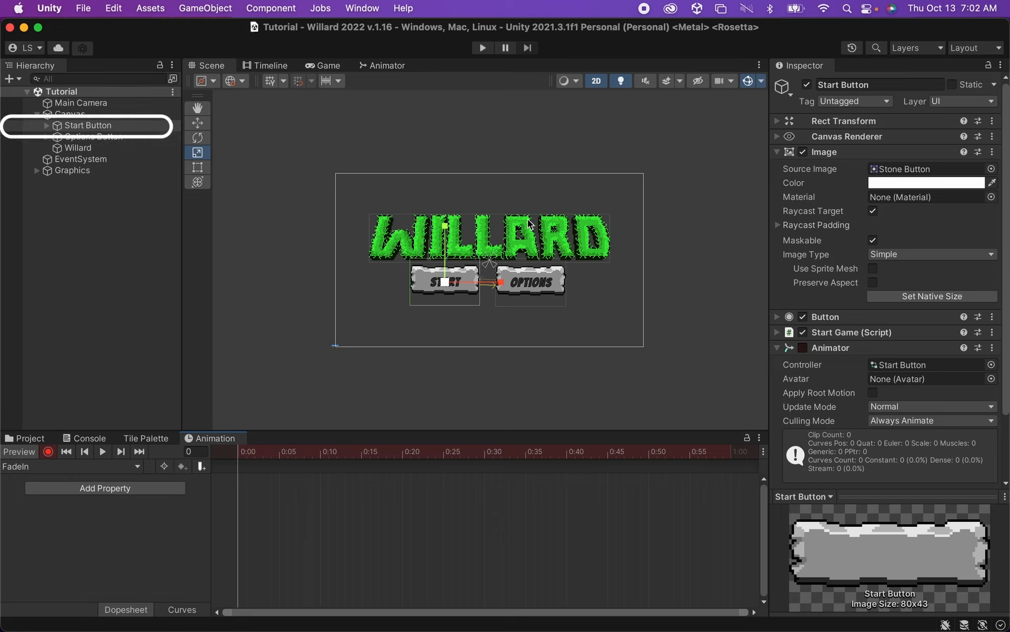
click(881, 184)
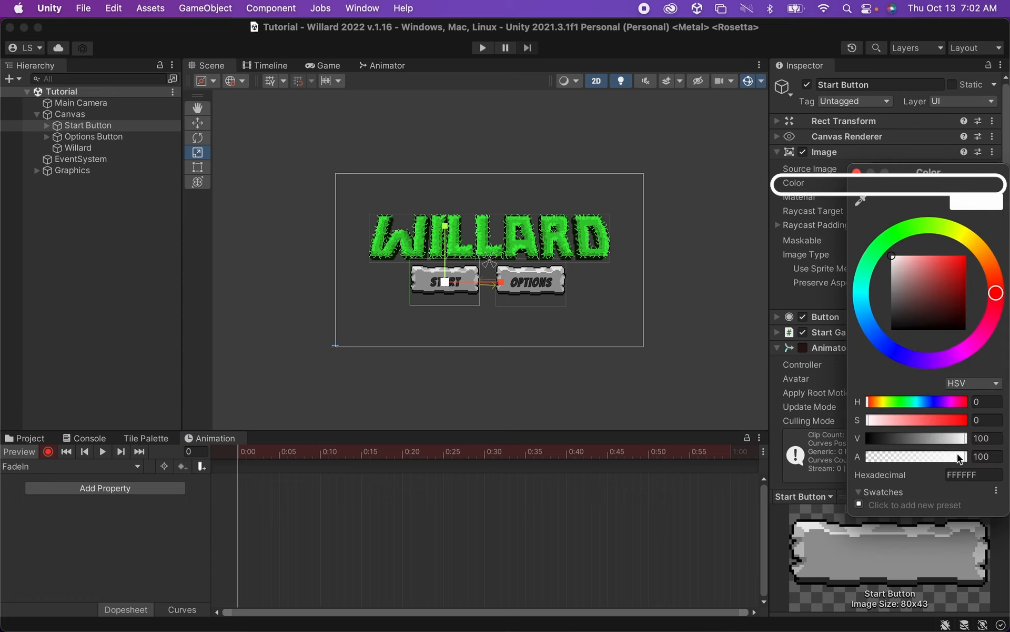
drag(958, 457, 861, 456)
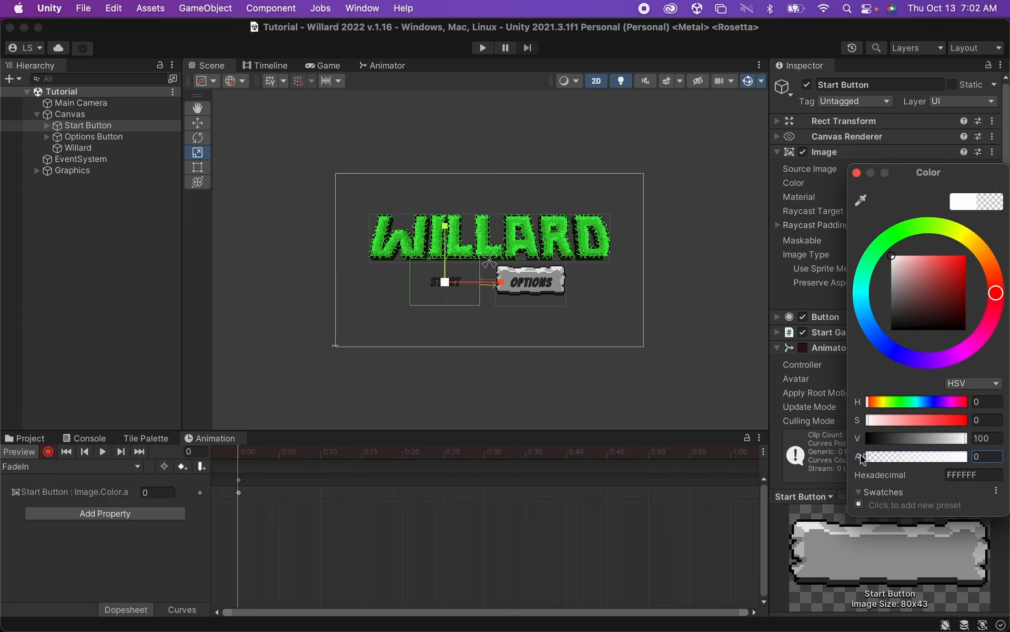
click(857, 173)
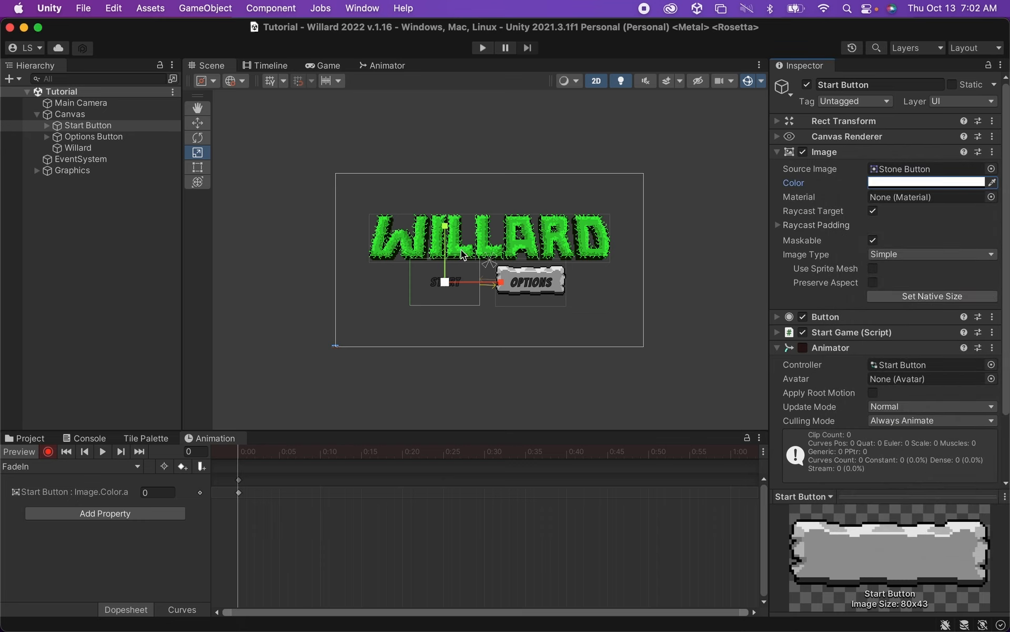
Keyframe the vertex colour of the Start Button's Text (TMP) child with alpha 0 on frame 0.
click(47, 127)
click(53, 136)
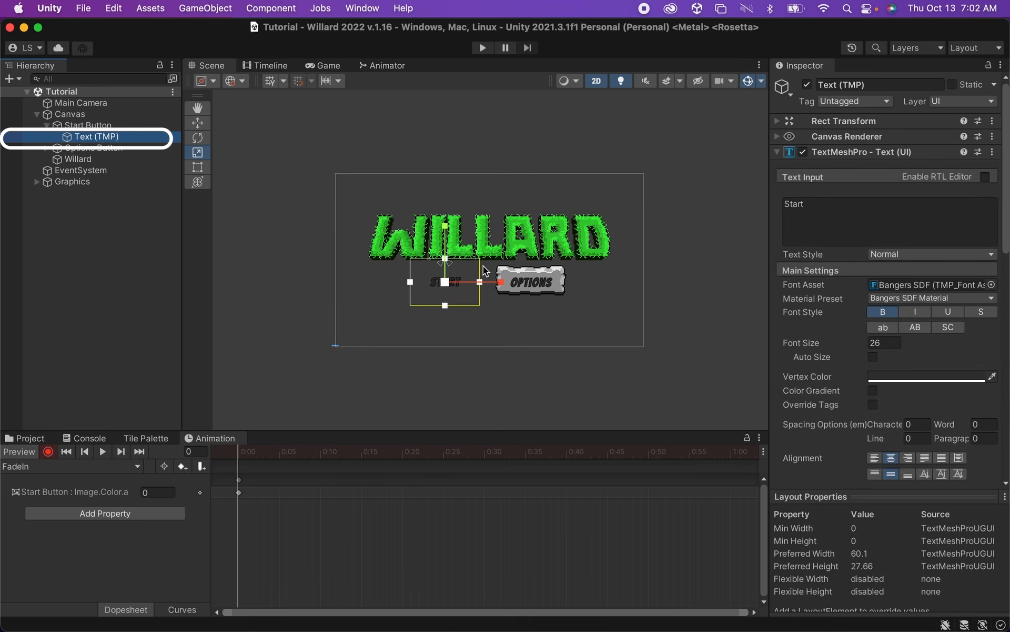
click(899, 376)
drag(963, 569, 809, 561)
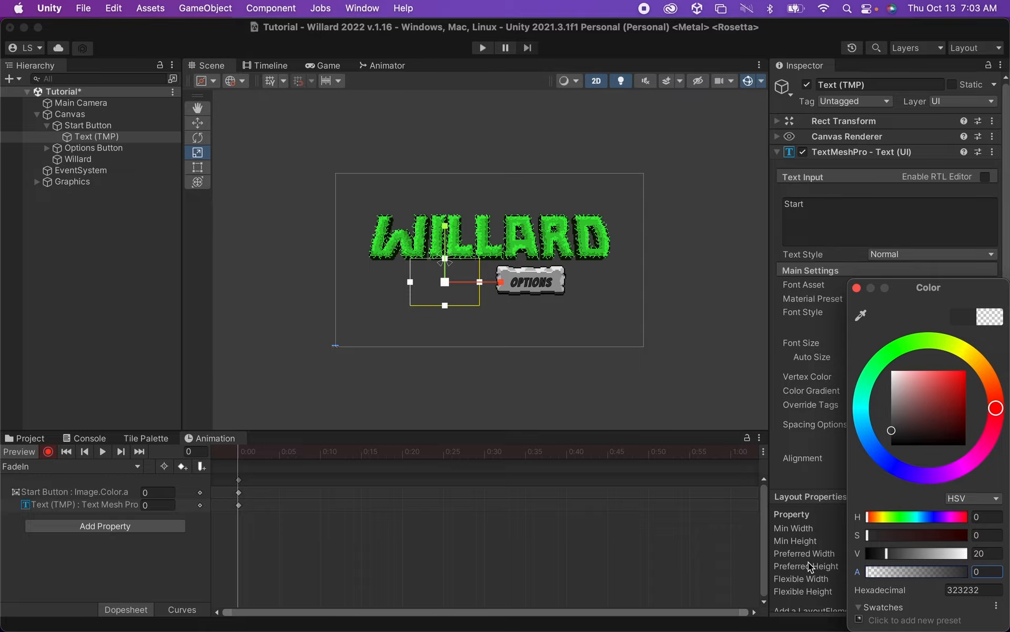
click(856, 288)
Place the zero-alpha keyframes of the Start Button's image and text at frame 152.
click(238, 480)
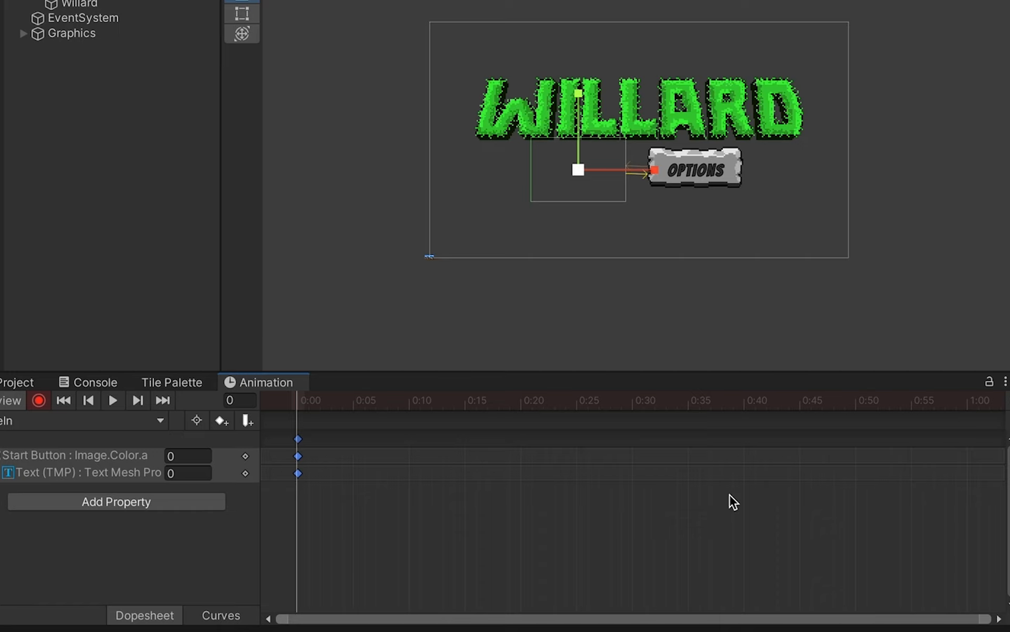
scroll(729, 495, down, 8)
scroll(730, 495, down, 6)
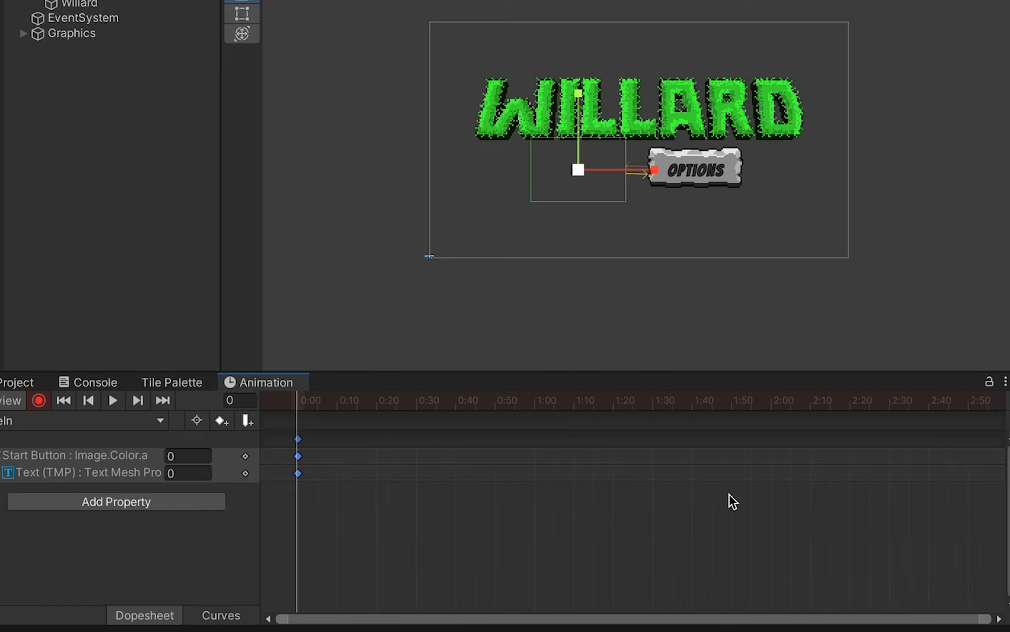
click(541, 402)
key(k)
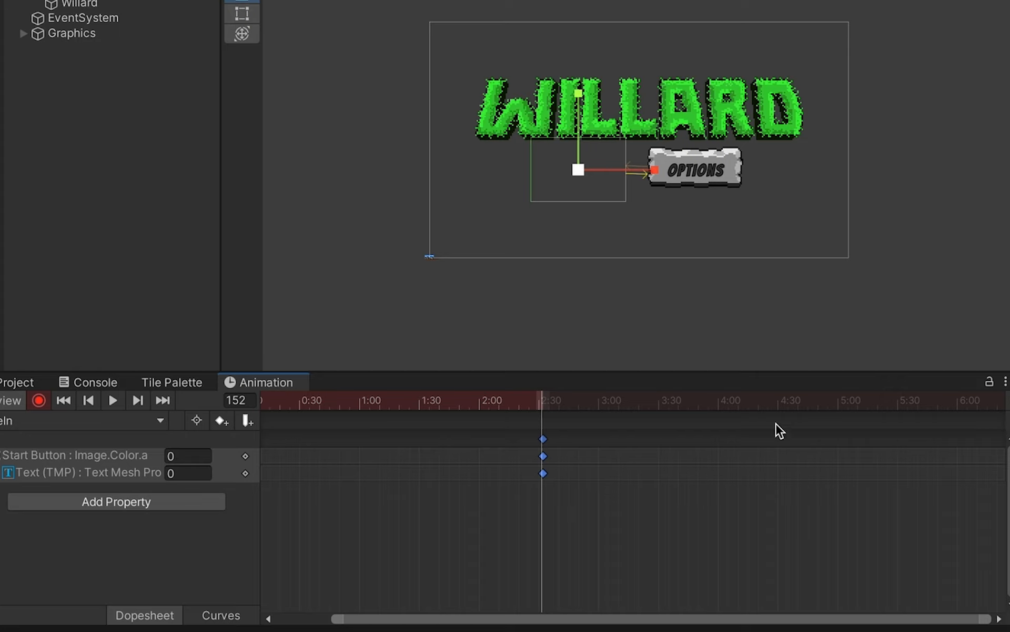
Keyframe the Start Button's image colour with alpha 100 at frame 241.
click(721, 409)
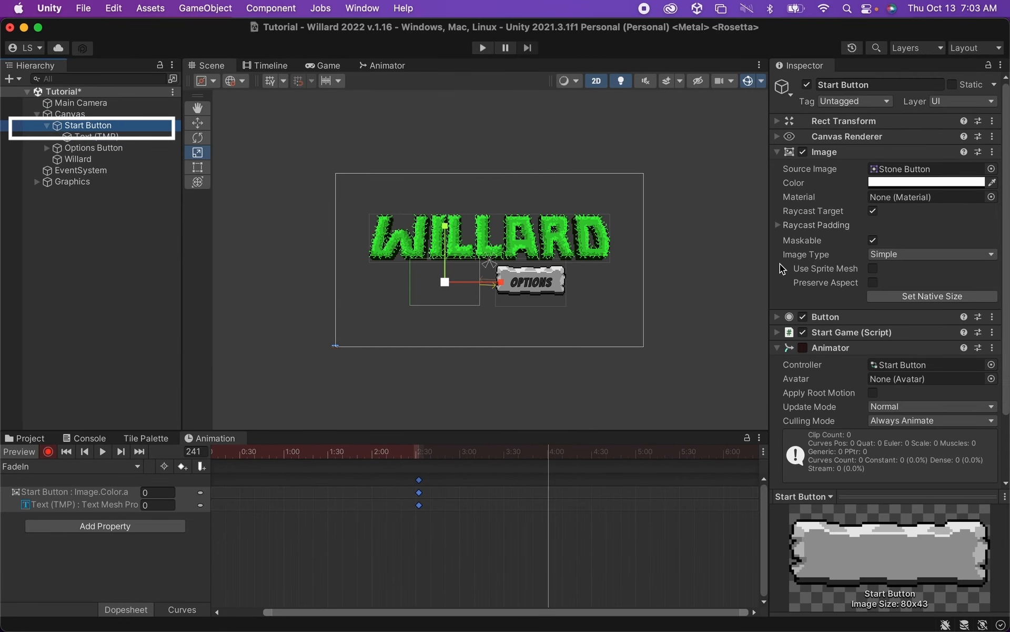
click(879, 180)
drag(883, 453, 977, 456)
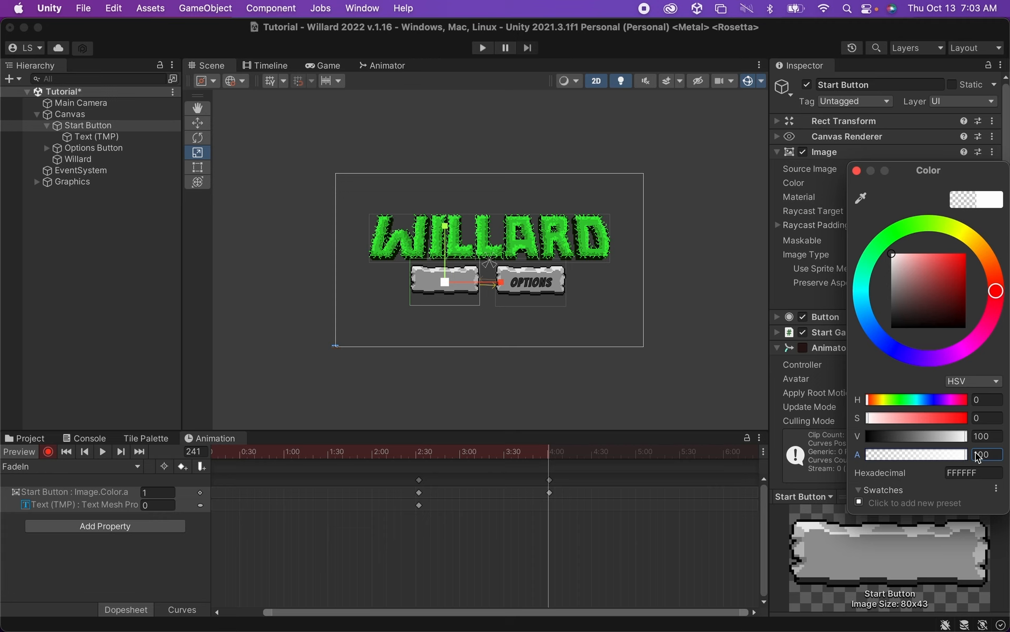
click(856, 170)
Keyframe the vertex colour of the Start Button's Text (TMP) with alpha 100 at frame 241.
click(100, 137)
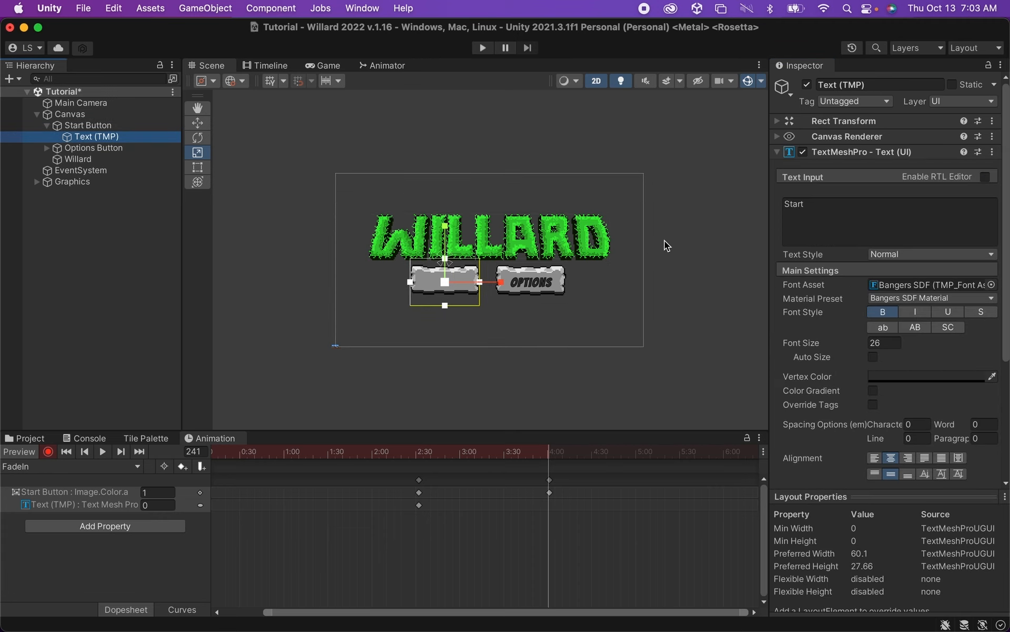
click(911, 376)
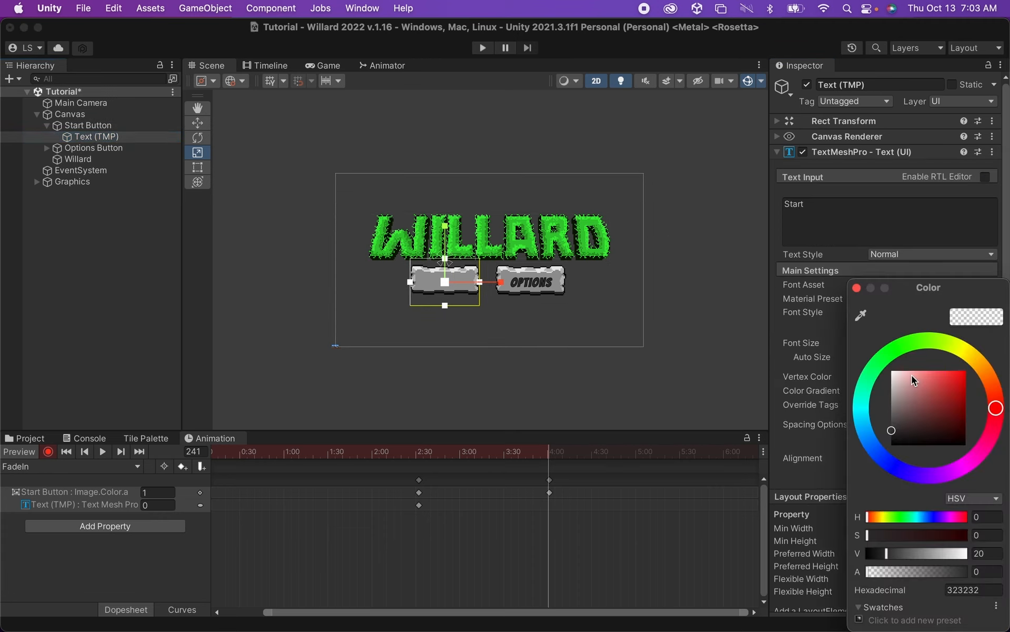
drag(896, 571, 999, 572)
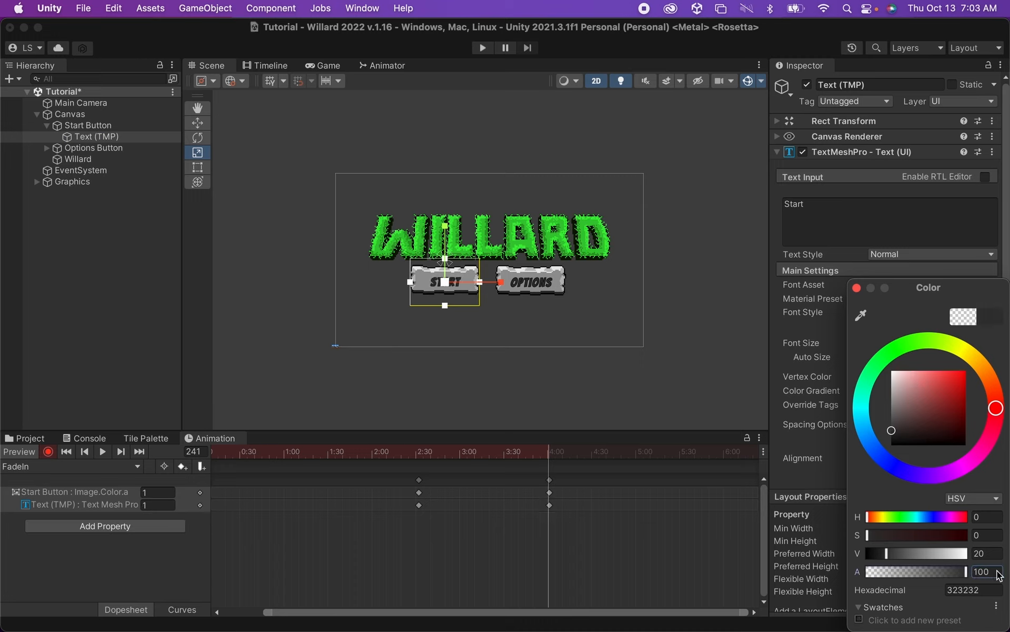
click(857, 288)
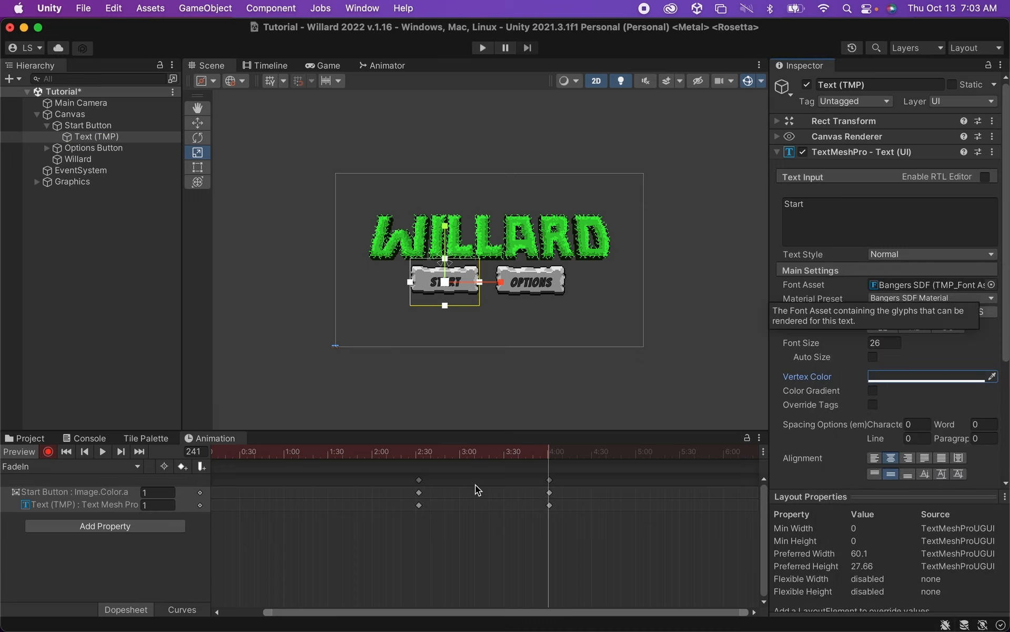
Stop recording FadeIn and preview the Start Button's fade-in animation.
click(49, 451)
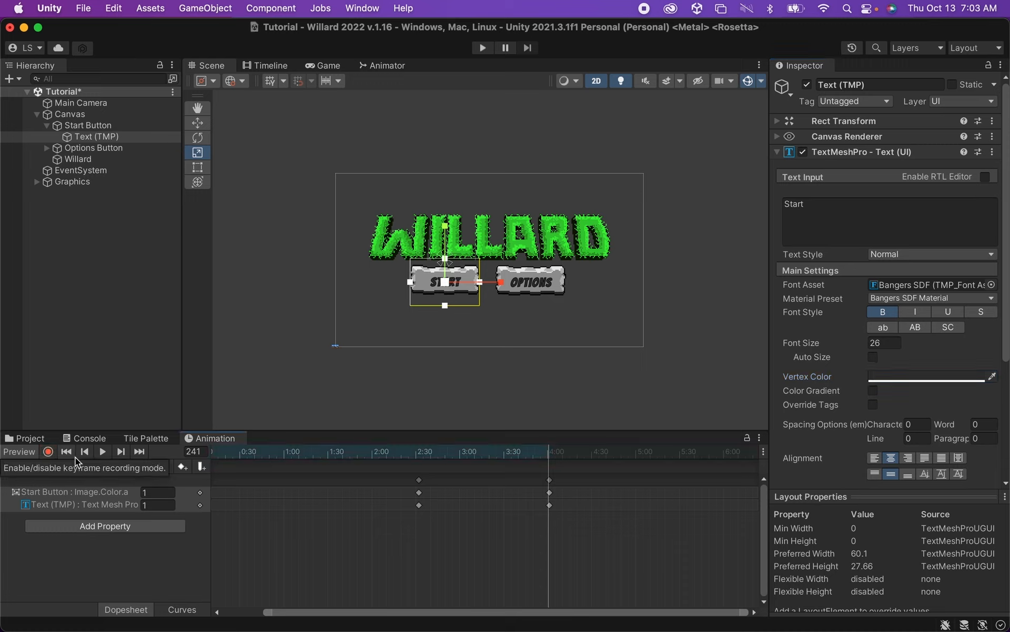
click(102, 451)
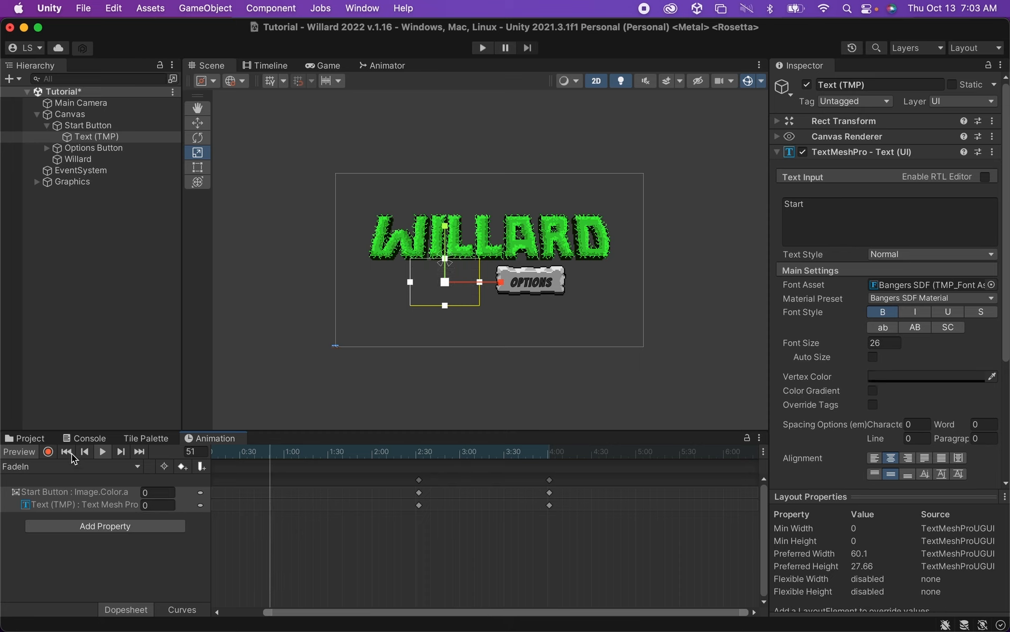
click(102, 451)
Turn off Loop Time for the FadeIn clip in the Scenes folder.
click(30, 437)
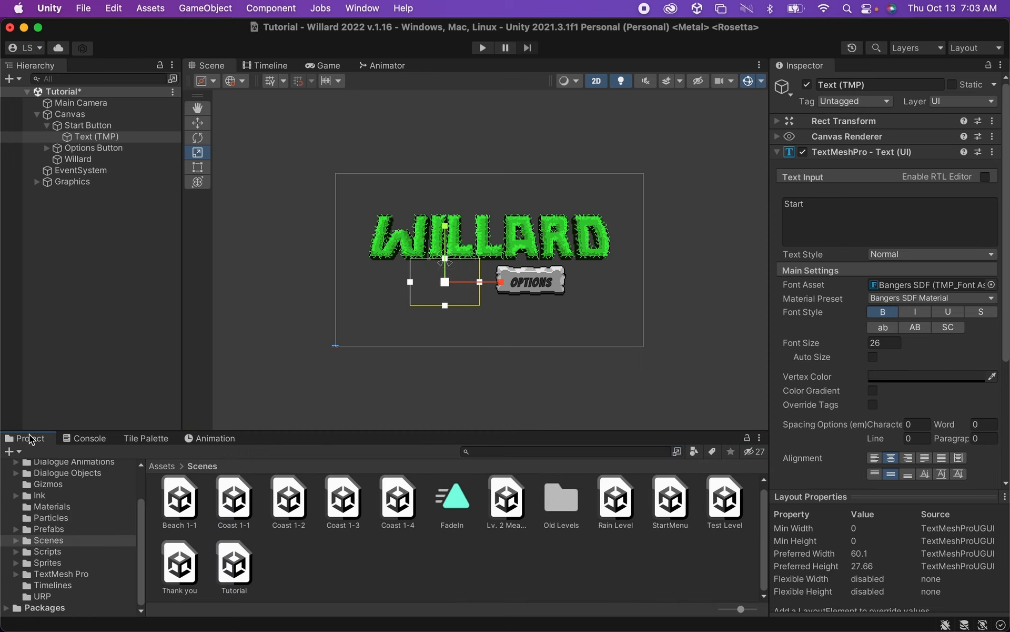
click(453, 496)
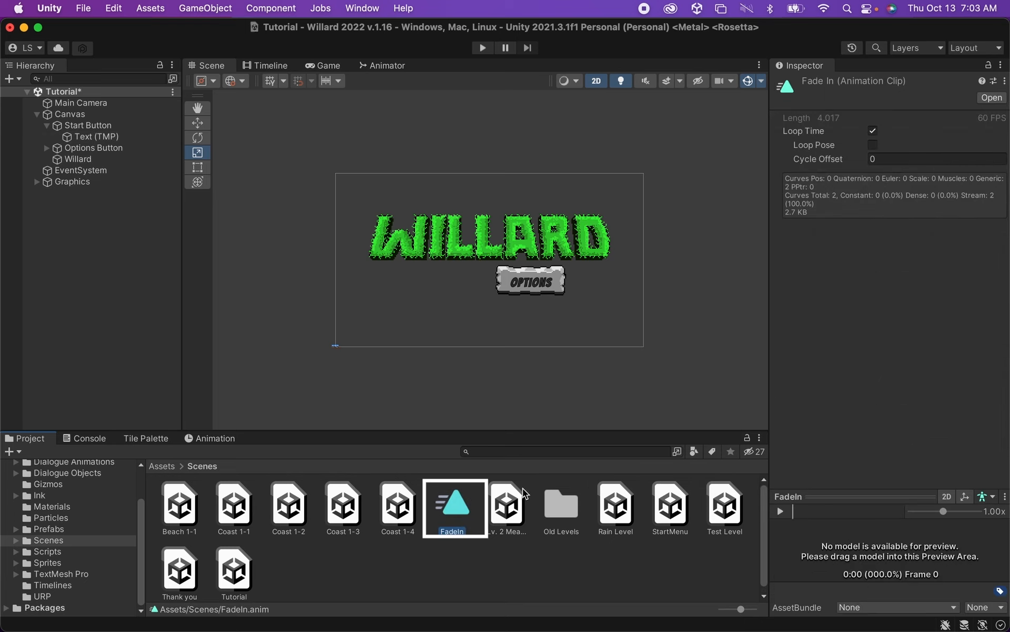
click(869, 129)
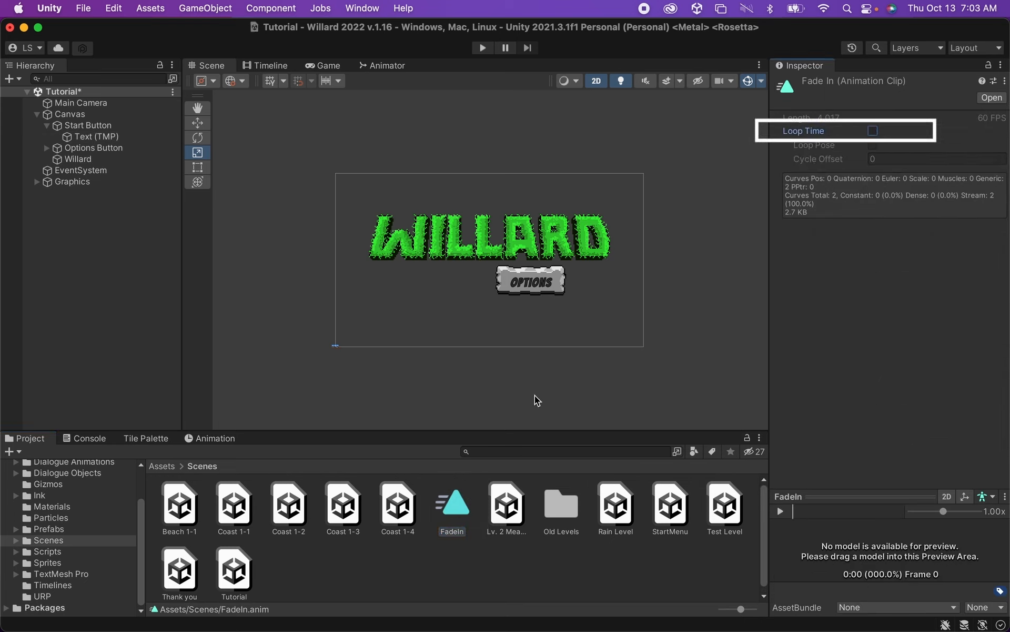